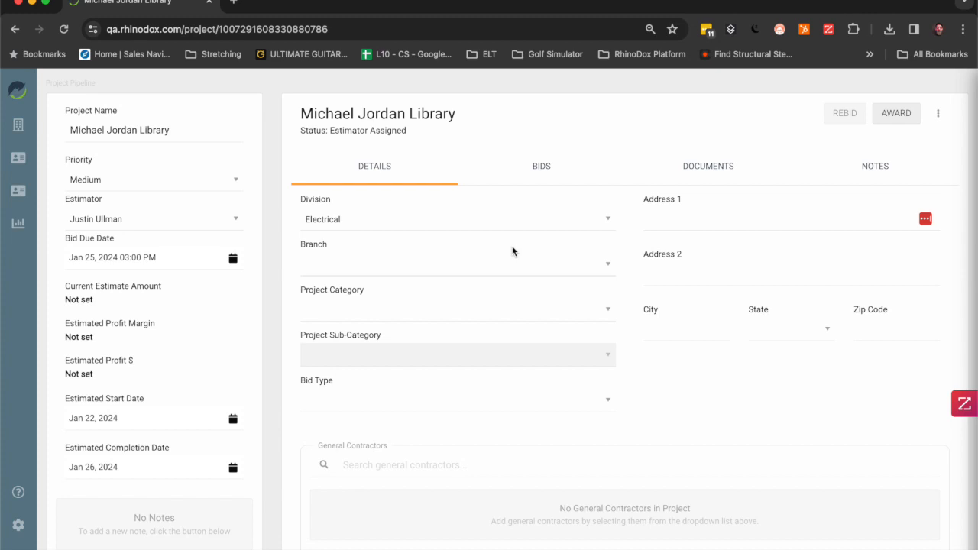
Set the project's branch to Chicago, project category to Civic and bid type to Budget.
left_click(501, 266)
left_click(485, 278)
left_click(453, 310)
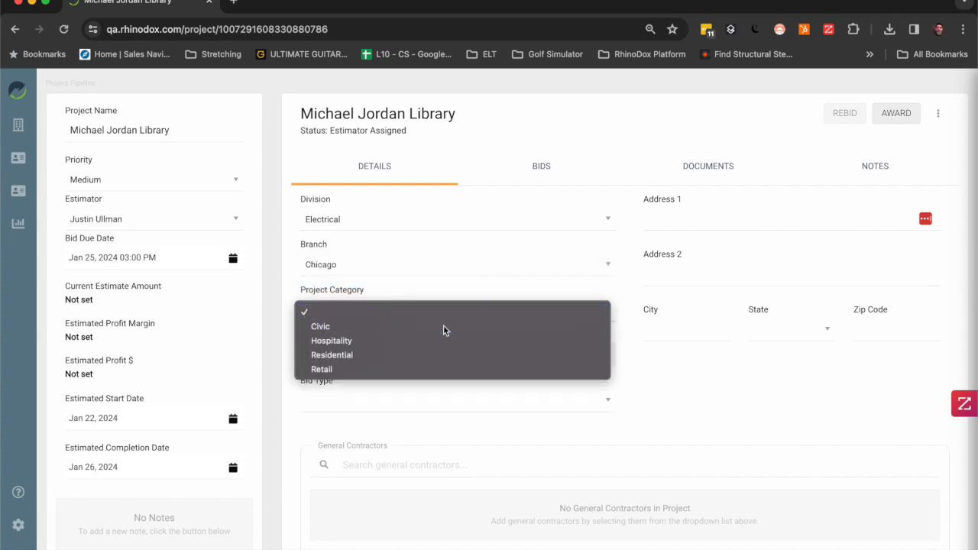
left_click(444, 326)
left_click(398, 395)
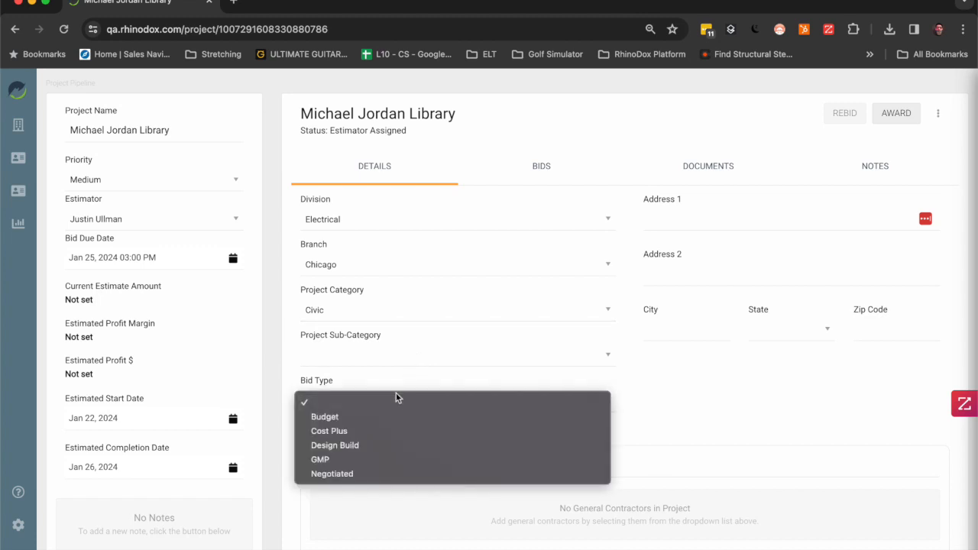
left_click(383, 418)
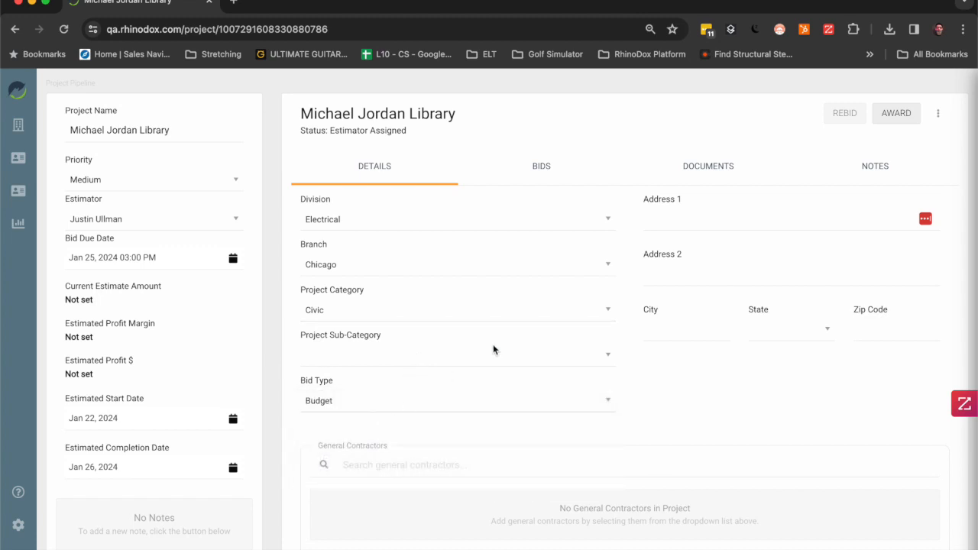
Fill in the project's street address, city, state and zip code, leaving the second address line blank.
left_click(686, 219)
type("123 Jordan Way")
key("Tab")
key("Tab")
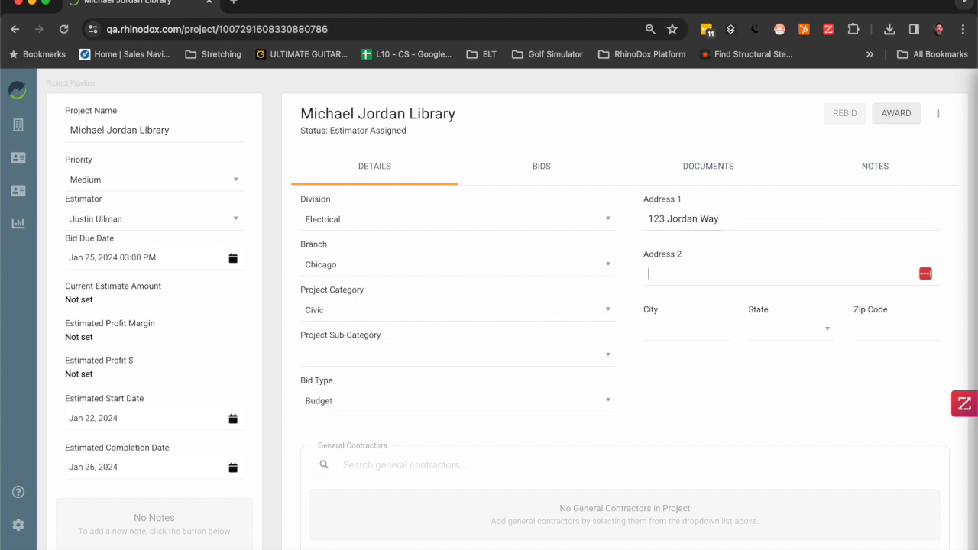
type("Chicago")
key("Tab")
type("Illinois")
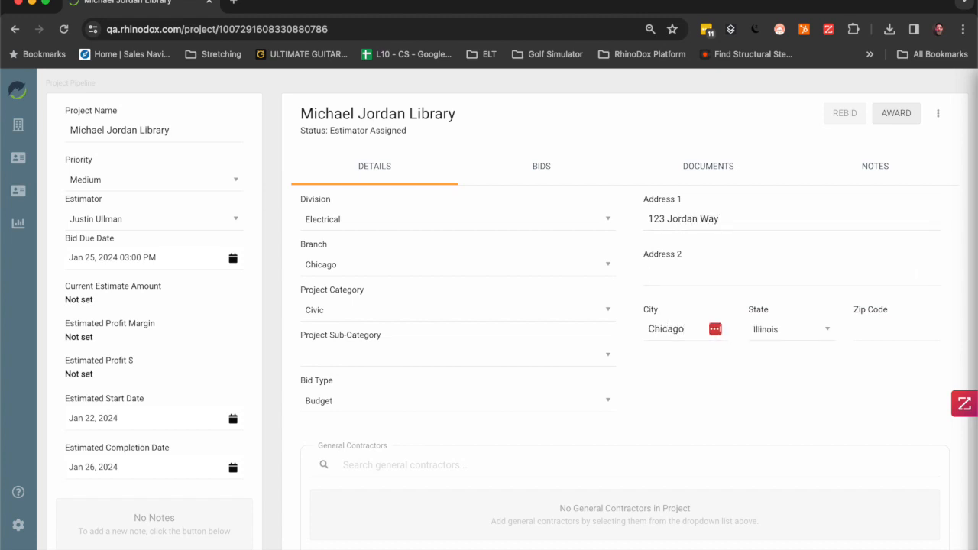
key("Tab")
type("60137")
key("Tab")
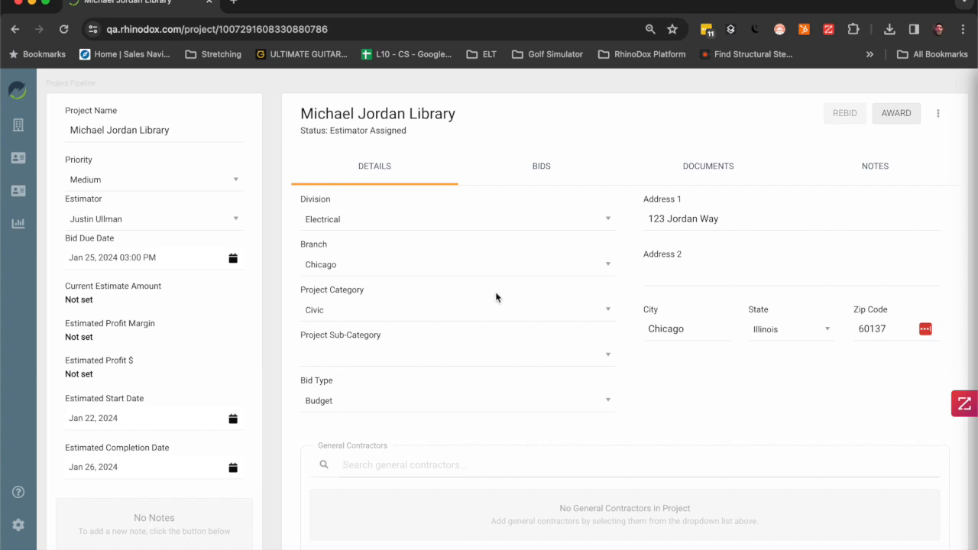
Add Aspect Design Build, B2 Builders and Chamberlain Fine Custom Homes as the project's general contractors.
left_click(436, 463)
scroll(436, 462, "down", 3)
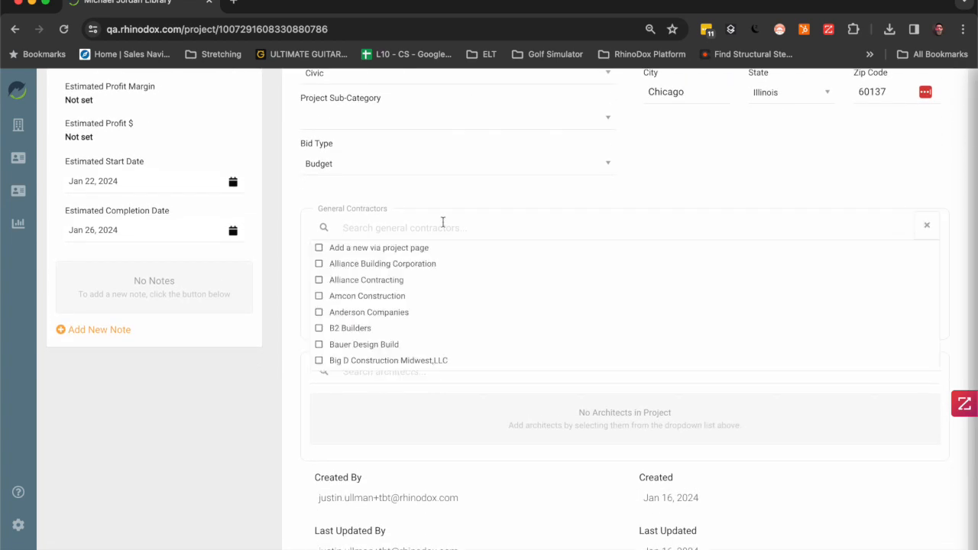
left_click(424, 327)
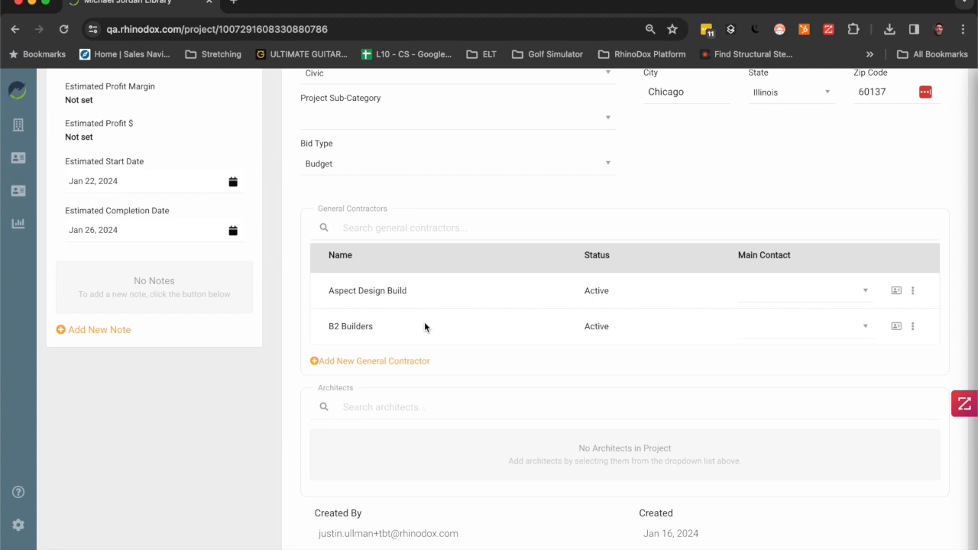
left_click(433, 227)
scroll(424, 291, "down", 5)
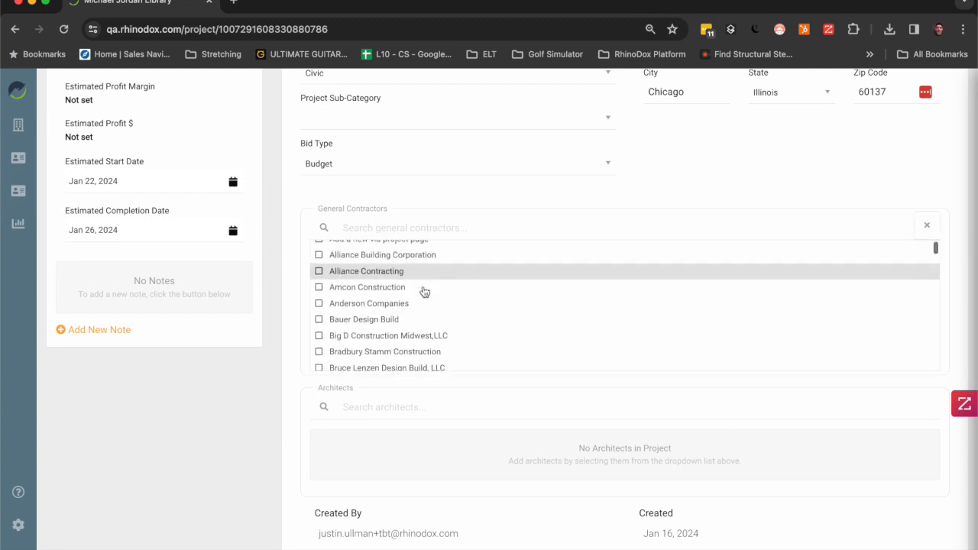
scroll(424, 291, "down", 1)
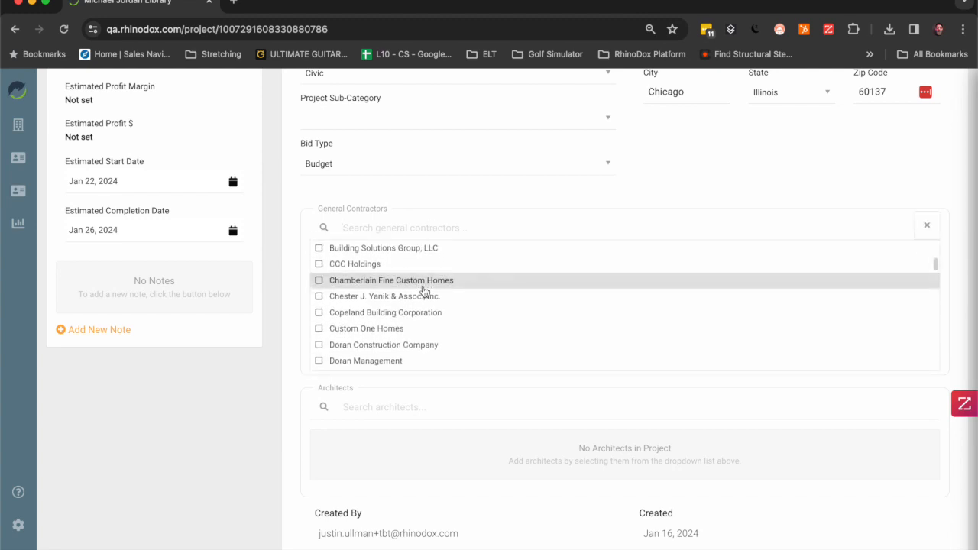
left_click(423, 280)
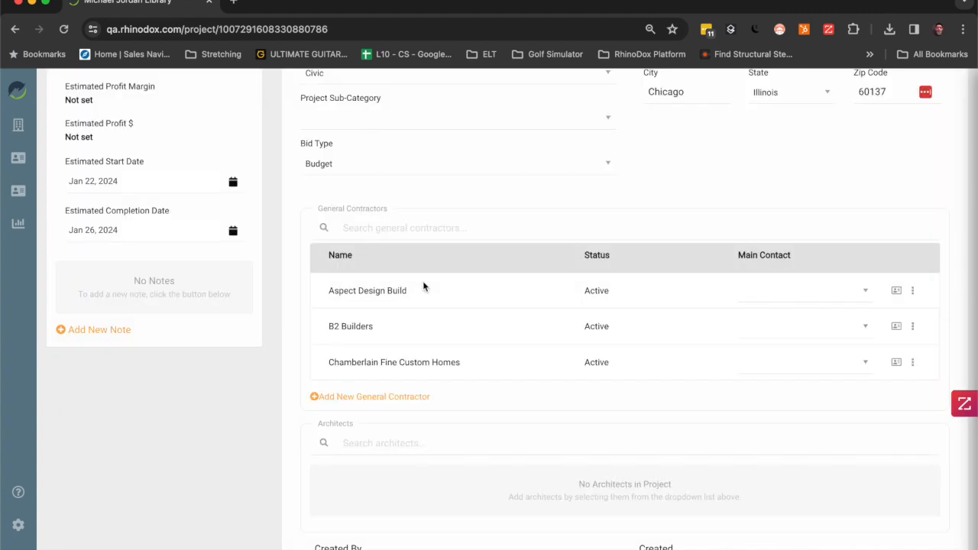
Add DJR Architecture as the project's architect and save the project.
left_click(425, 434)
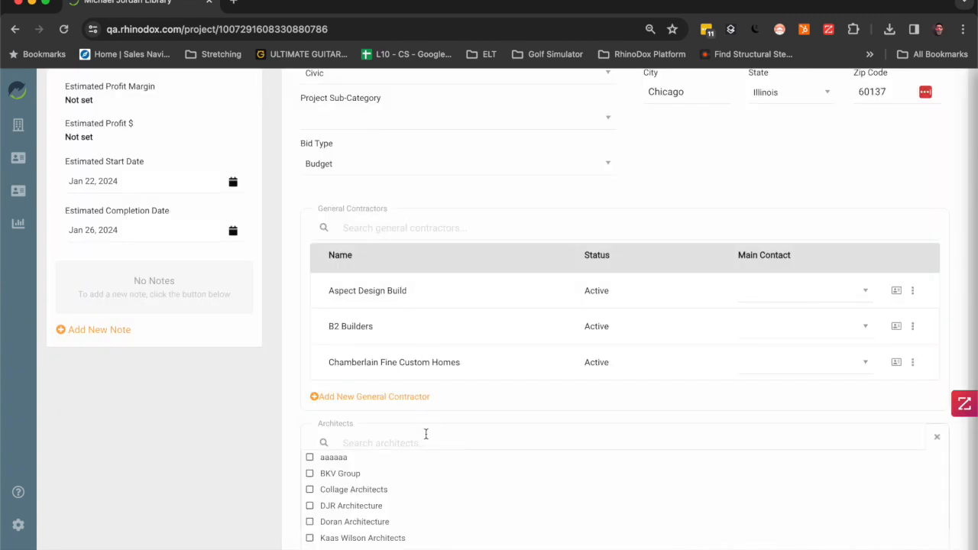
left_click(421, 506)
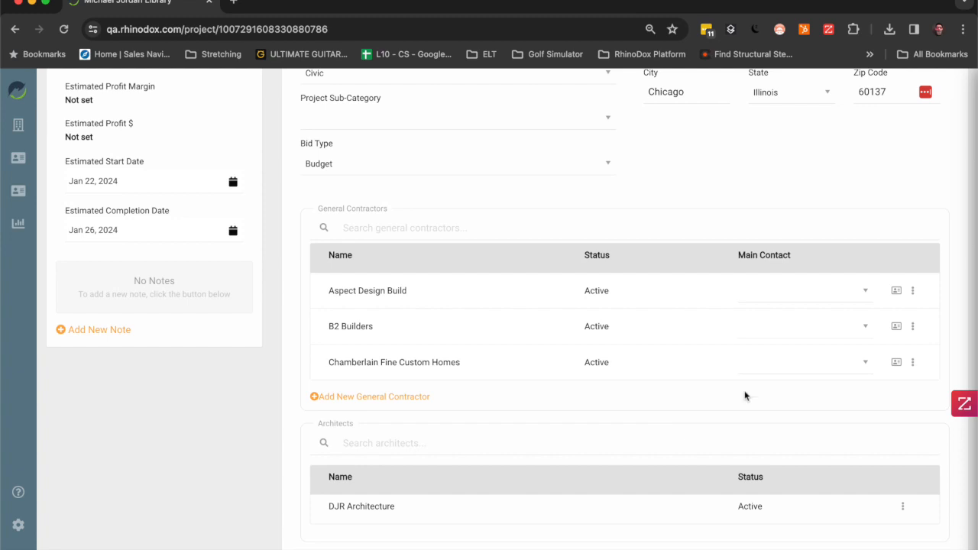
scroll(802, 375, "down", 3)
left_click(923, 529)
scroll(522, 363, "up", 5)
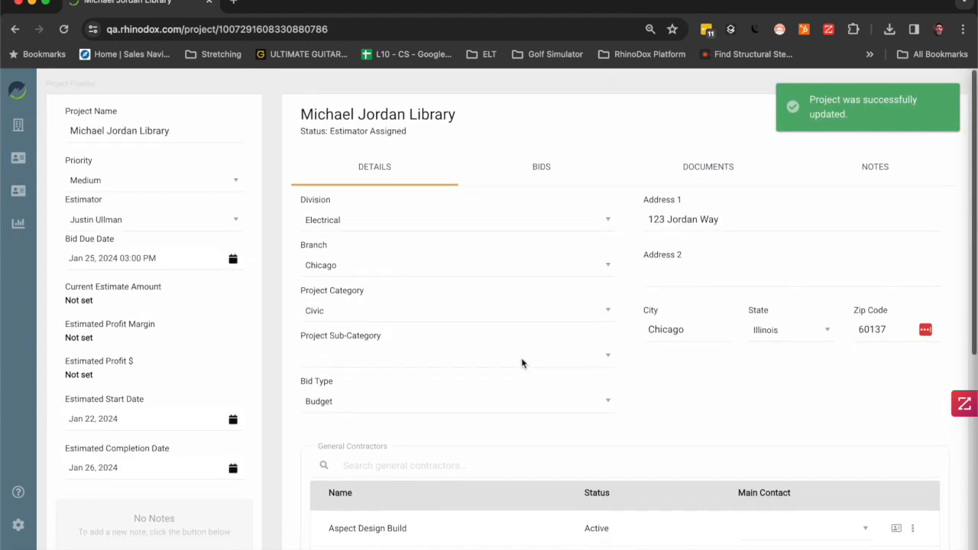
Create a new proposal for the project with the Highpoint PROD - Breakout document template and the Budget proposal type.
left_click(541, 170)
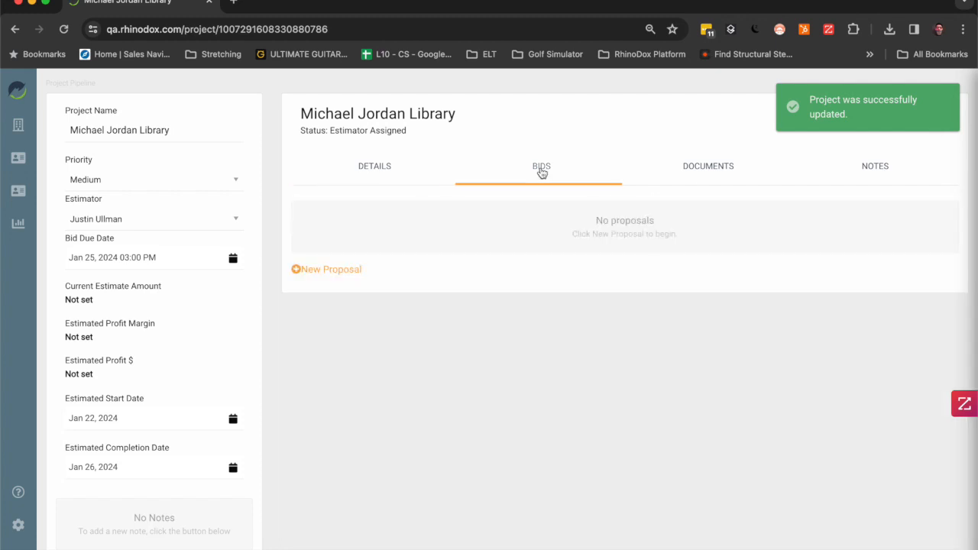
left_click(331, 269)
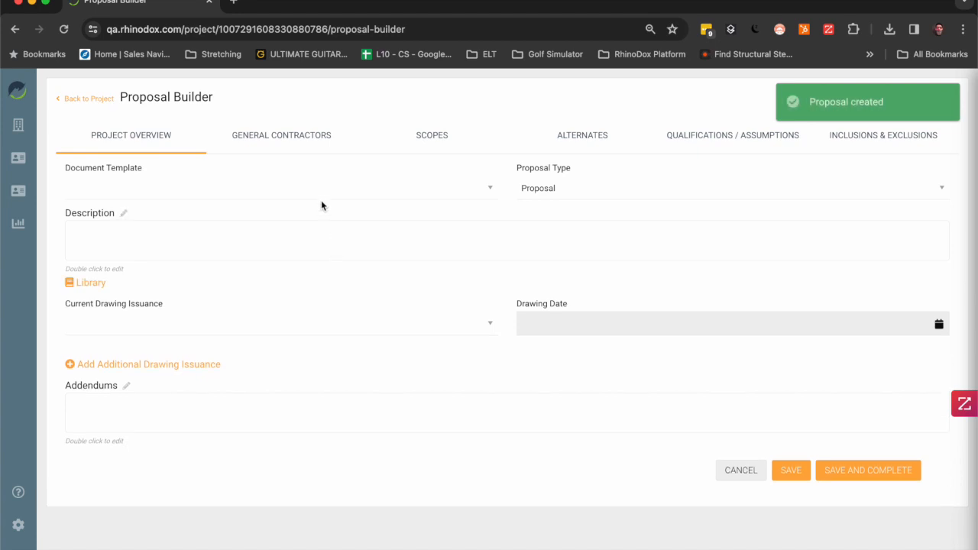
left_click(317, 187)
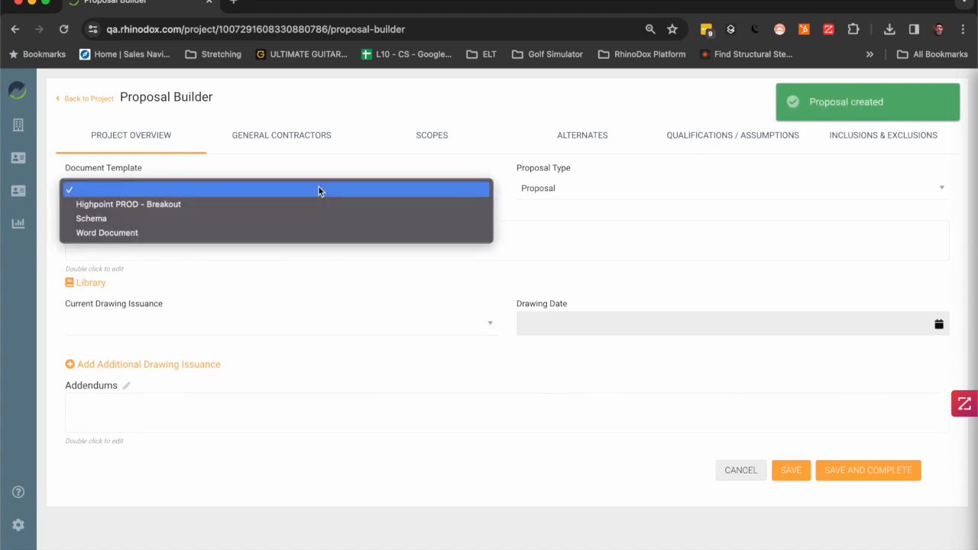
left_click(322, 202)
left_click(579, 188)
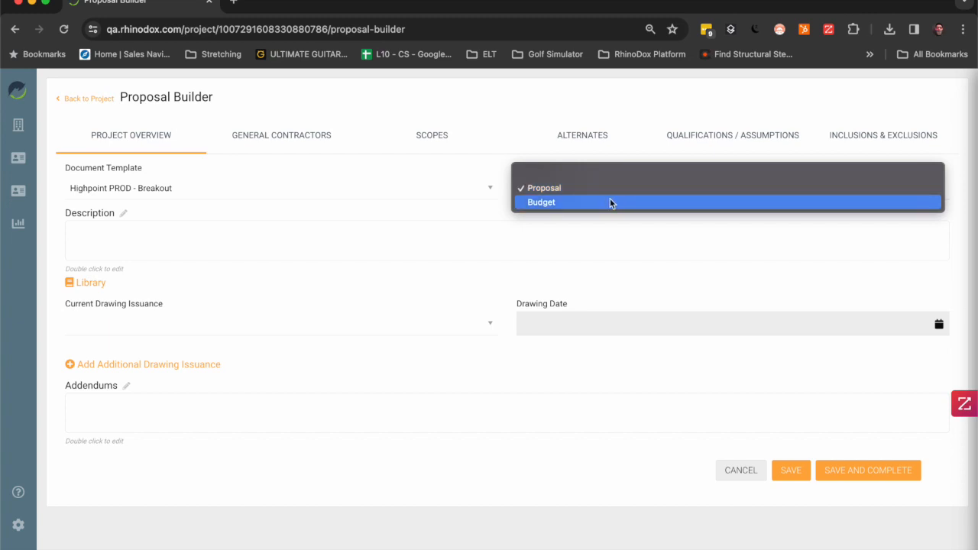
left_click(610, 202)
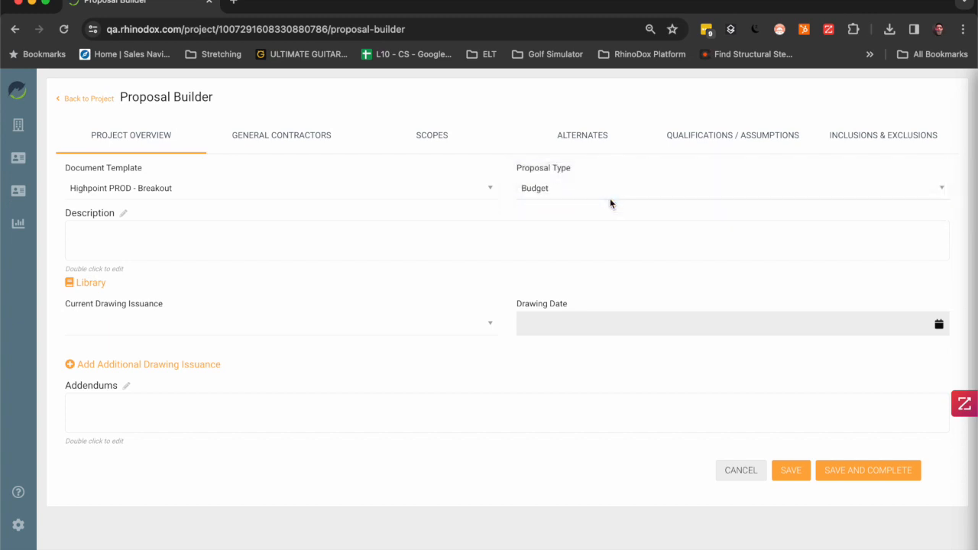
Set the current drawing issuance to Construction Documents - 95% with a drawing date of Jan 10, 2024.
left_click(315, 325)
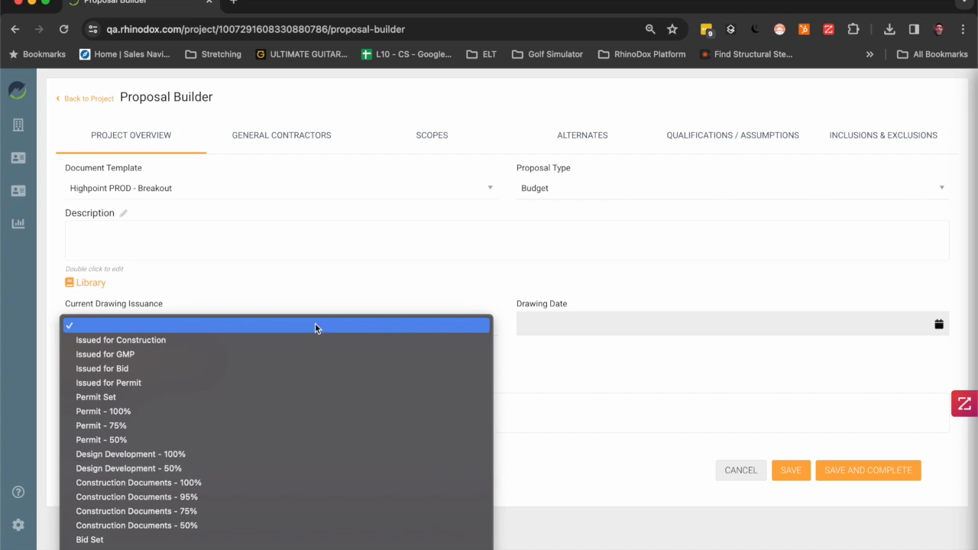
left_click(291, 495)
left_click(579, 327)
left_click(734, 437)
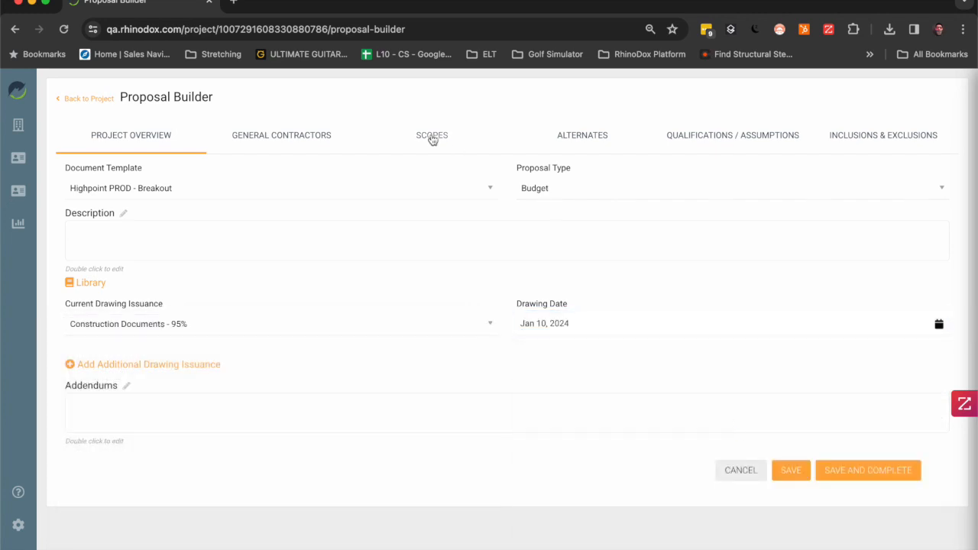
Add a primary scope titled Site Work with a price of $50,000 to the proposal.
left_click(430, 135)
left_click(112, 309)
left_click(185, 199)
type("Si")
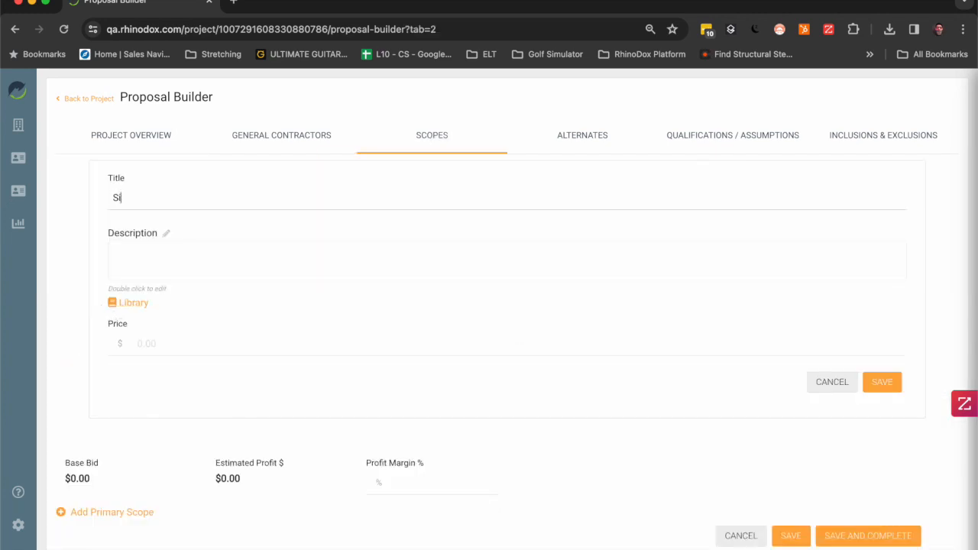
type("te Work50000")
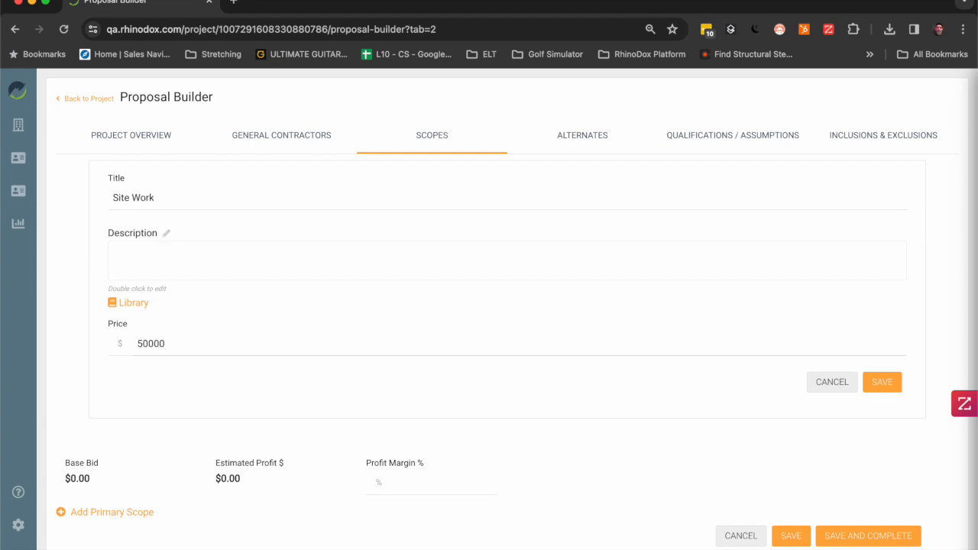
key("Return")
Add a primary scope titled EV Charger with a price of $35,000.
left_click(126, 354)
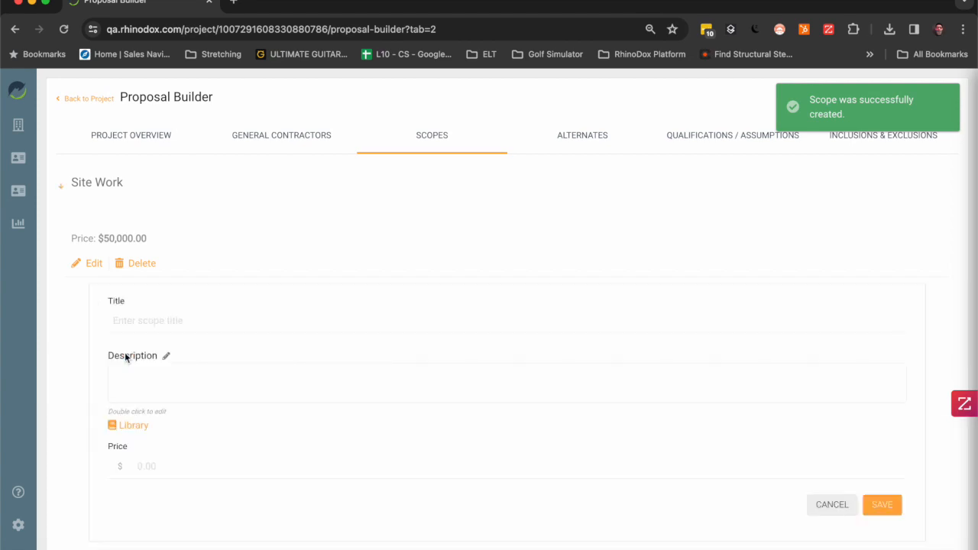
left_click(168, 312)
type("E")
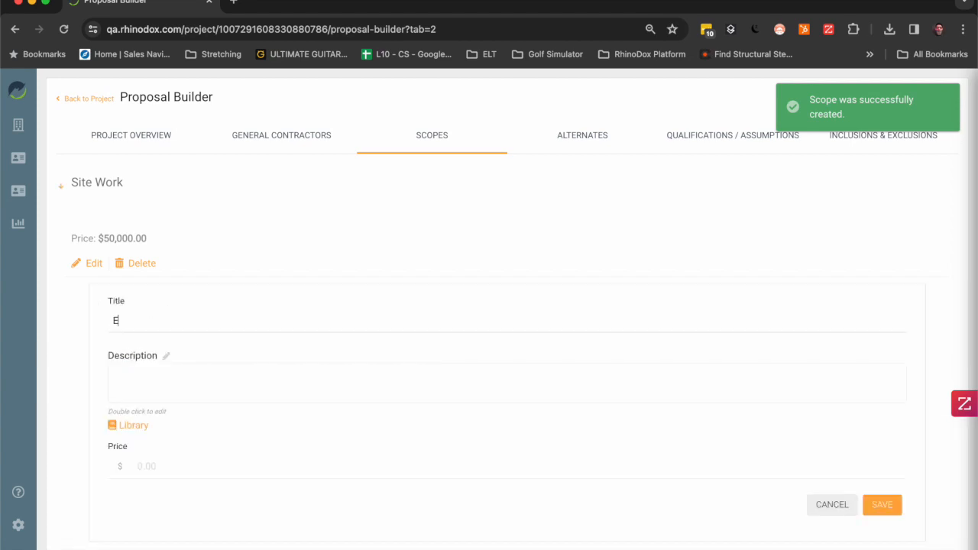
type("V Charger")
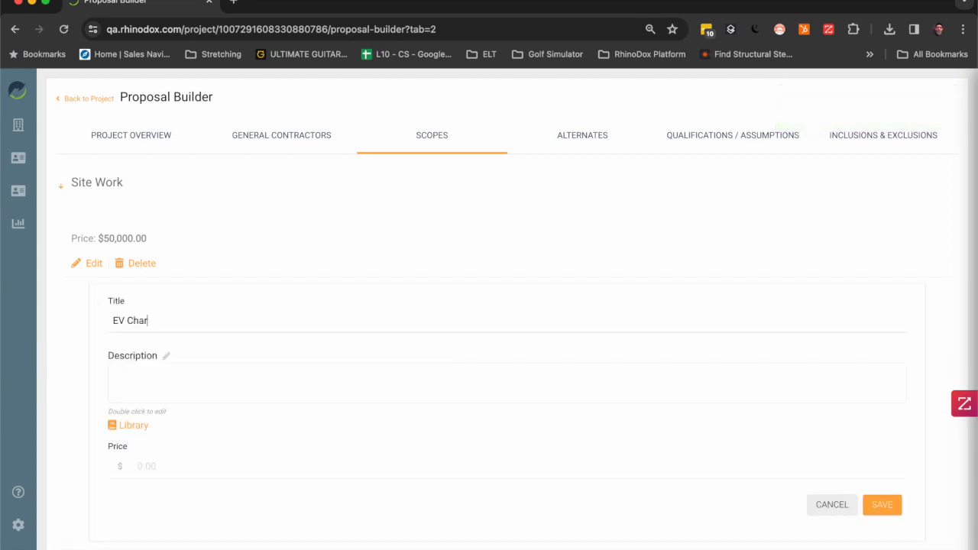
left_click(186, 467)
type("35,00")
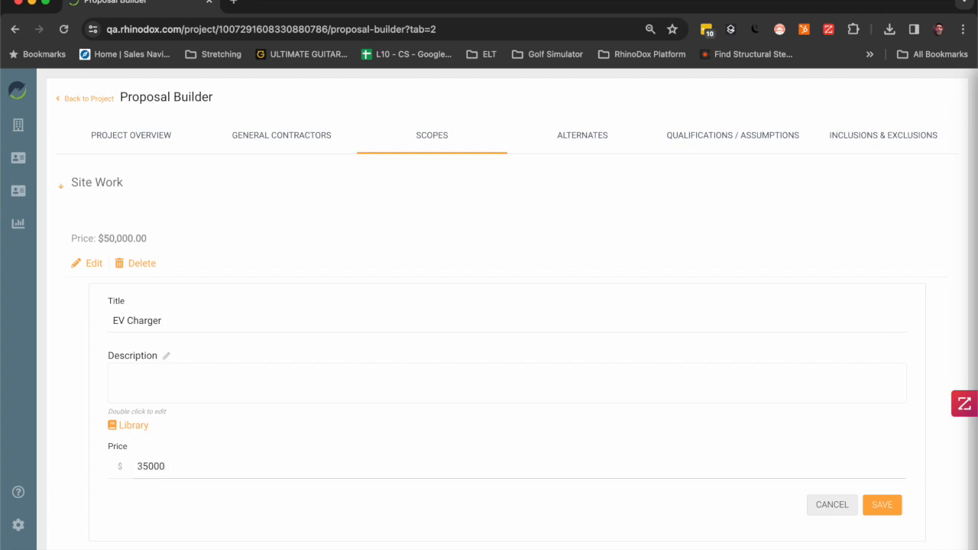
type("0")
key("Return")
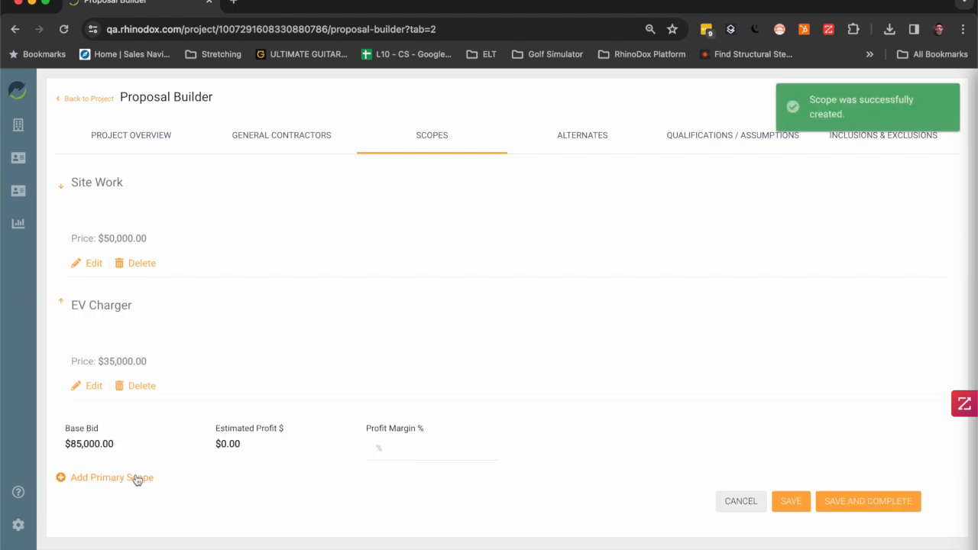
Add a primary scope titled Generator with a price of $25,000.
left_click(138, 480)
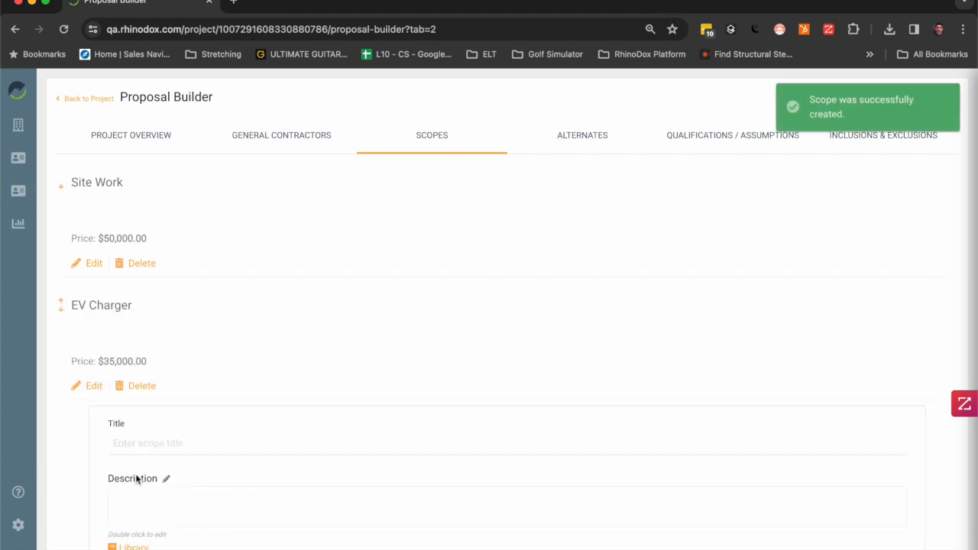
left_click(157, 443)
type("G")
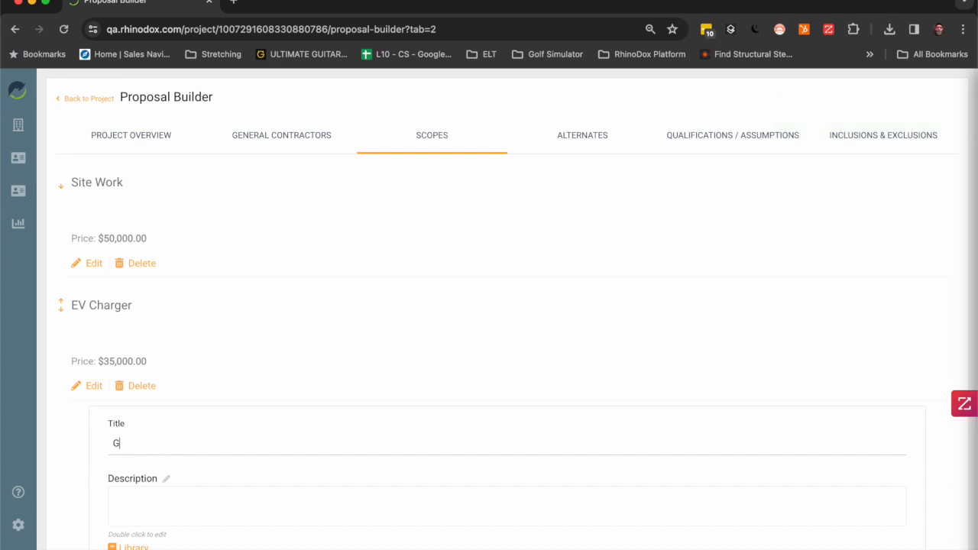
type("enerator")
scroll(225, 377, "down", 5)
left_click(176, 422)
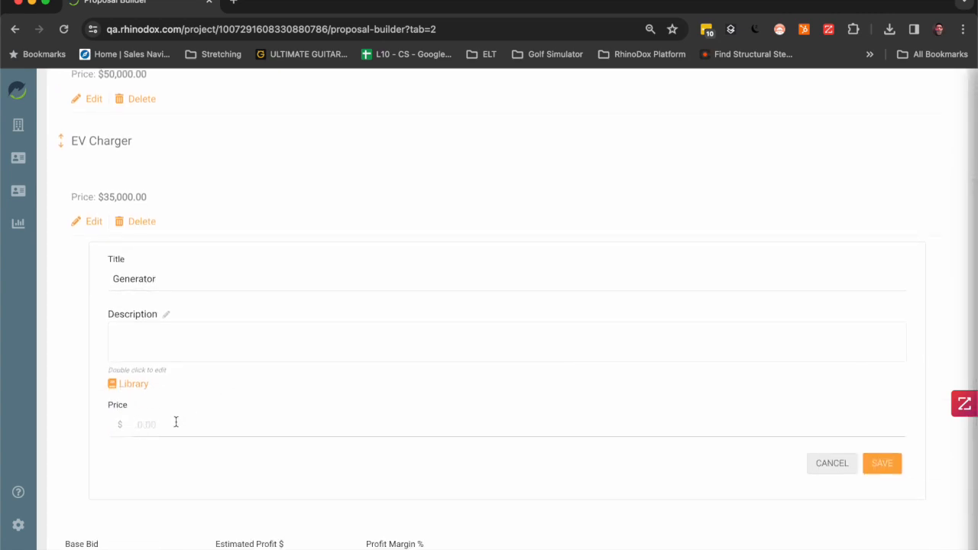
type("25000")
left_click(884, 464)
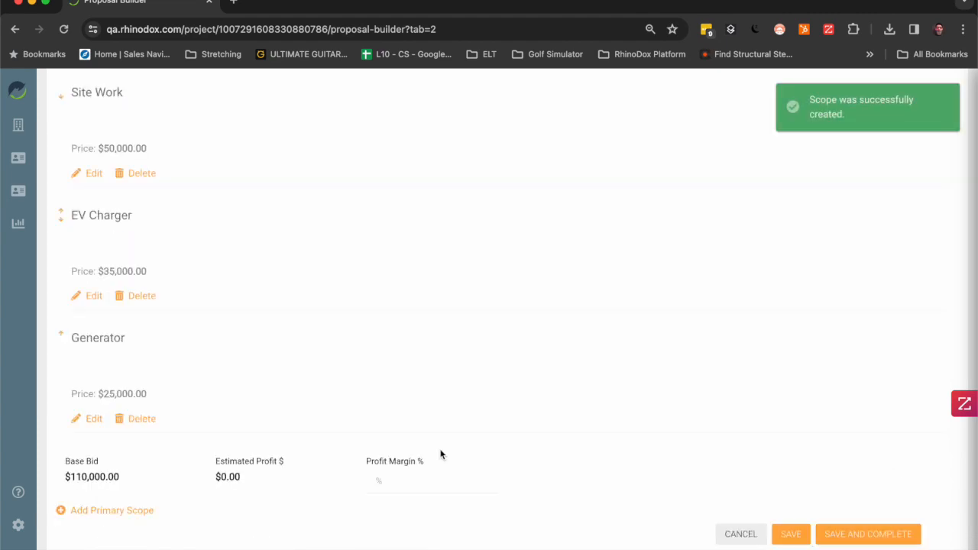
Move the Generator scope above EV Charger and set the proposal's profit margin to 25%.
left_click(60, 335)
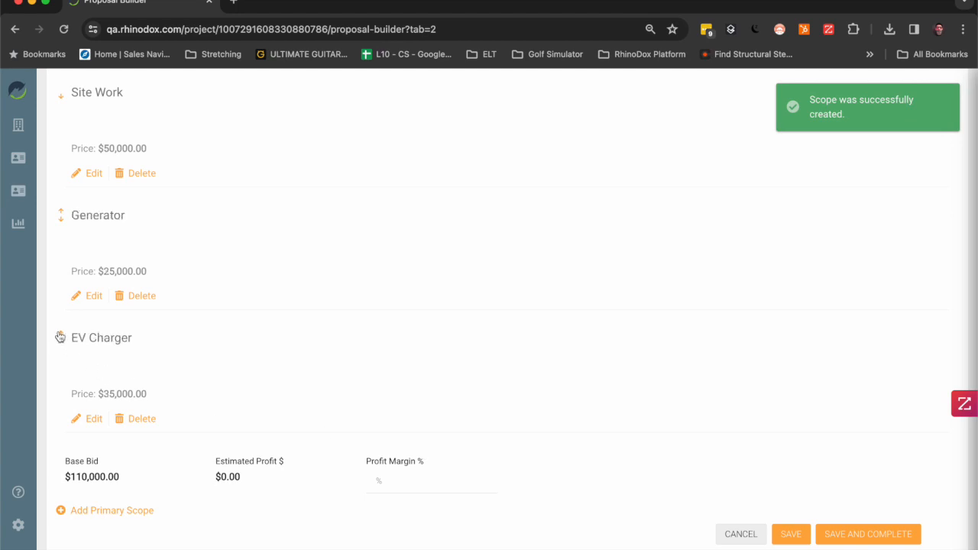
left_click(439, 481)
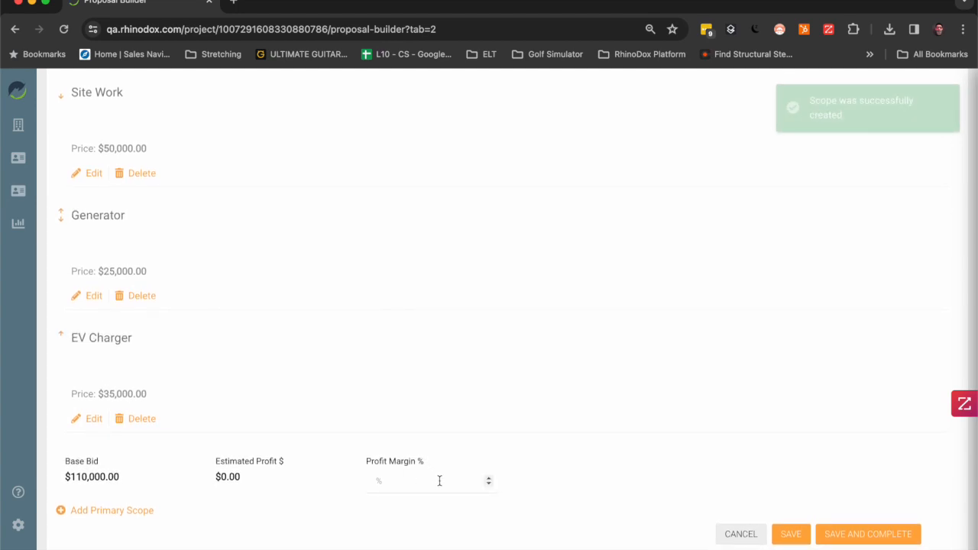
type("25")
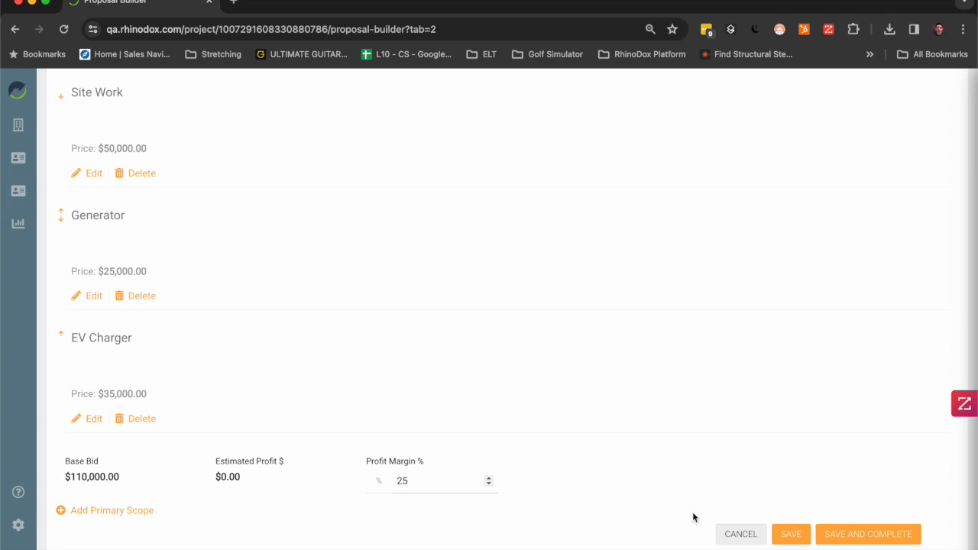
Save the scopes, go through the alternates, qualifications and inclusions & exclusions, and mark the proposal complete.
left_click(791, 535)
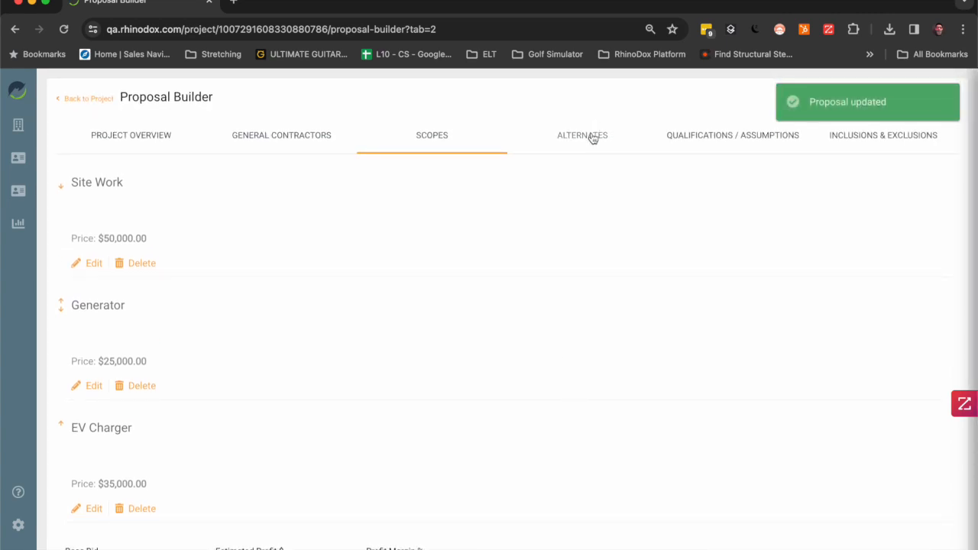
left_click(592, 134)
left_click(701, 138)
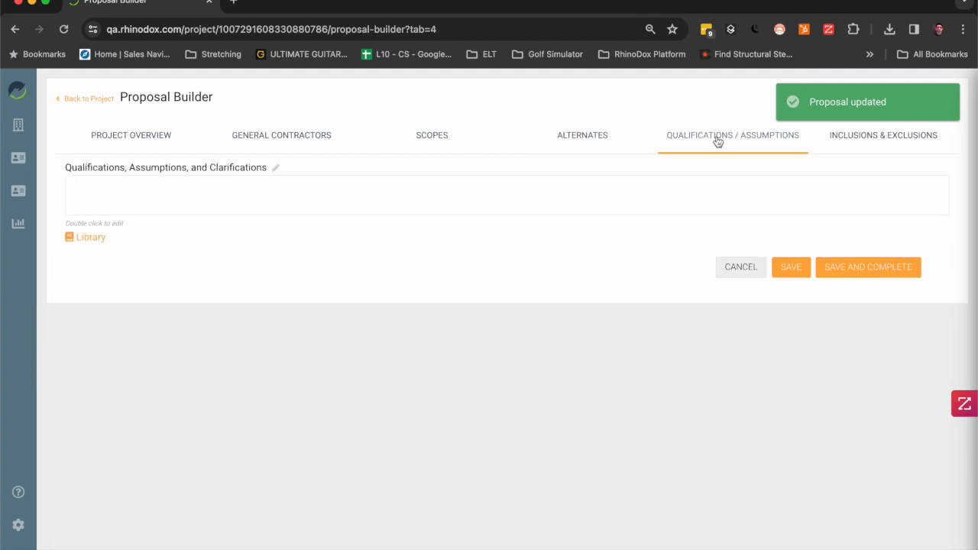
left_click(859, 144)
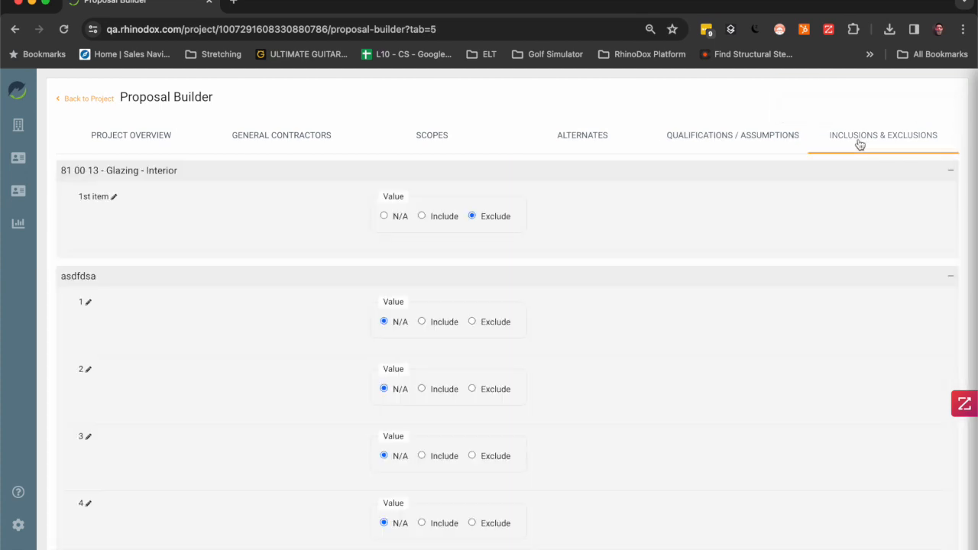
scroll(802, 380, "down", 10)
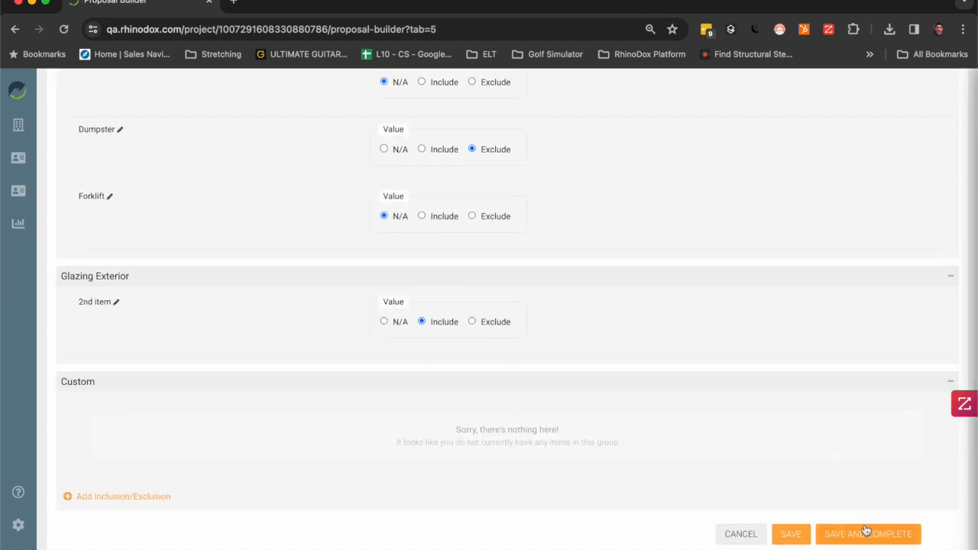
left_click(869, 535)
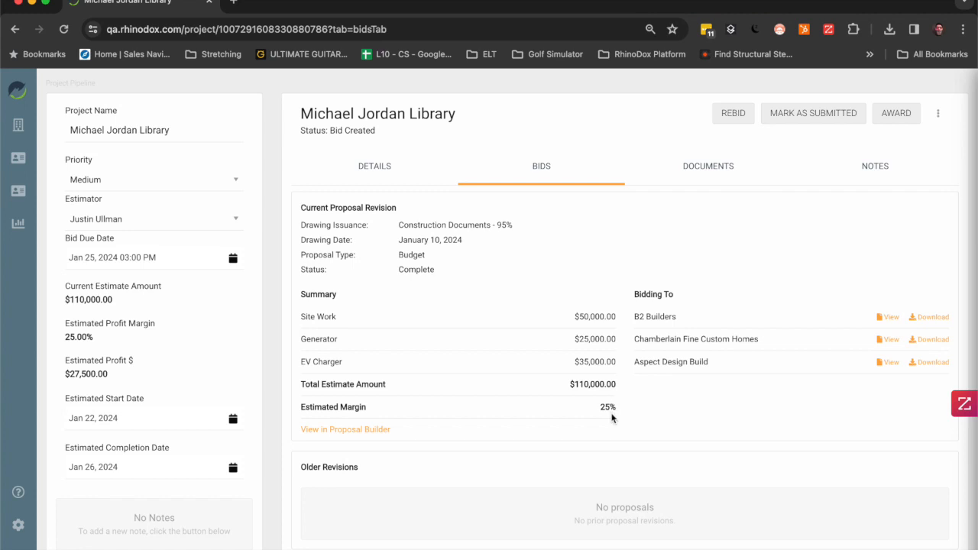
View the B2 Builders proposal document, and reopen the completed proposal for revision.
left_click(890, 317)
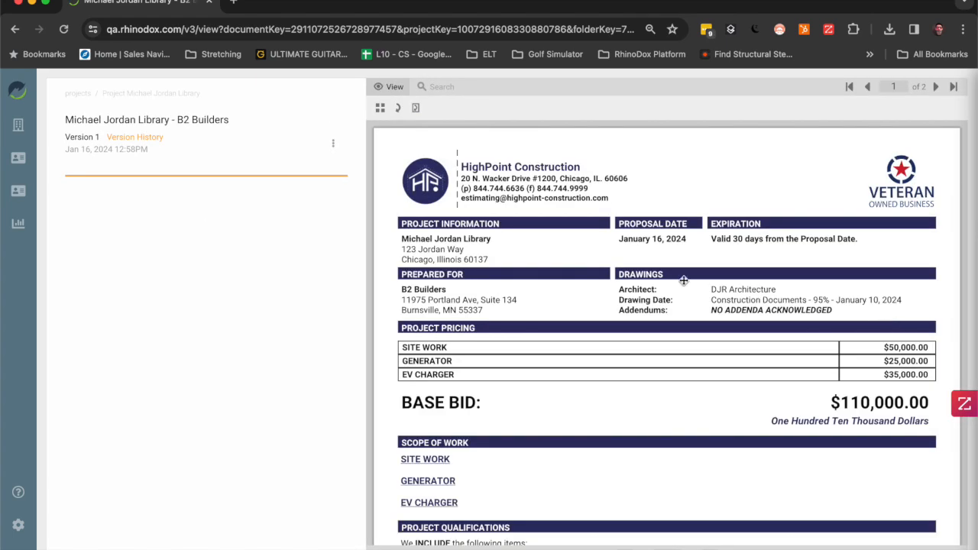
left_click(147, 93)
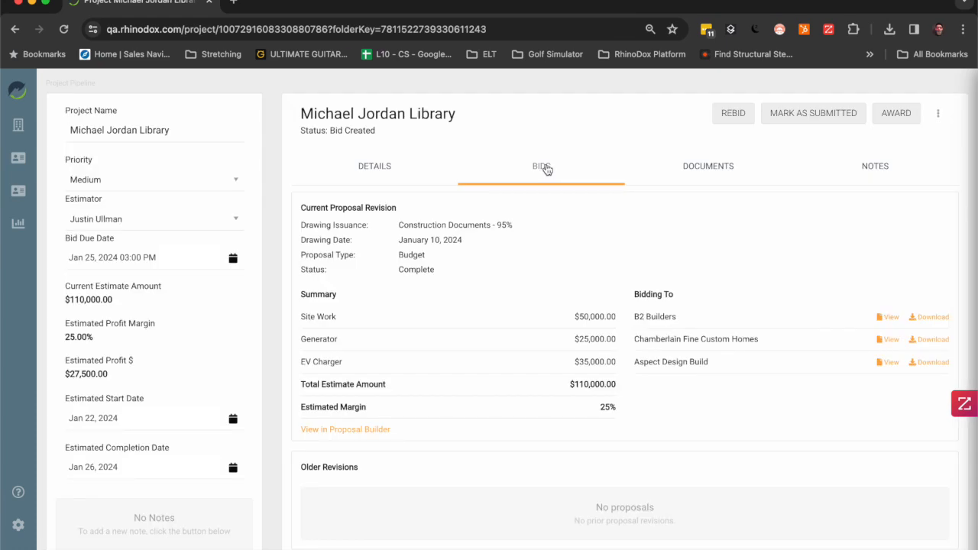
left_click(361, 430)
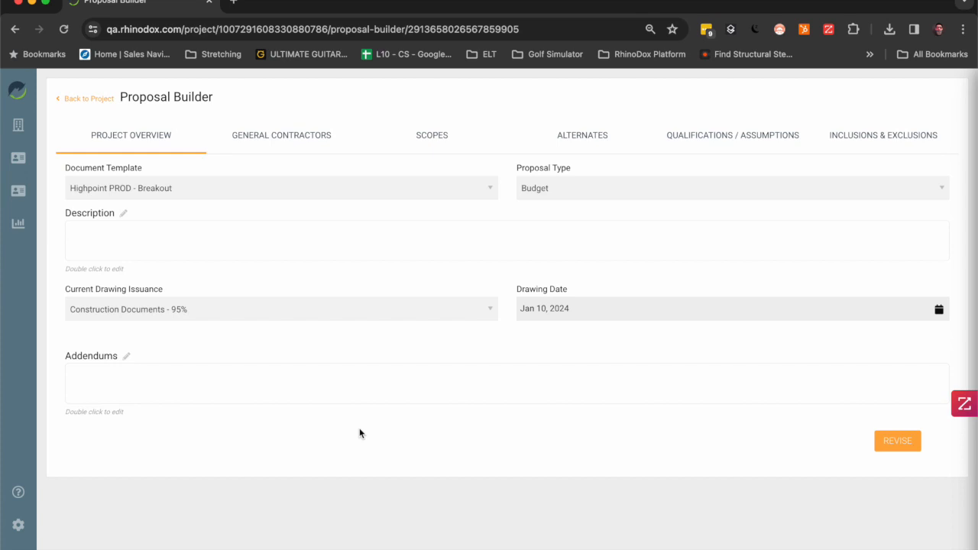
left_click(886, 441)
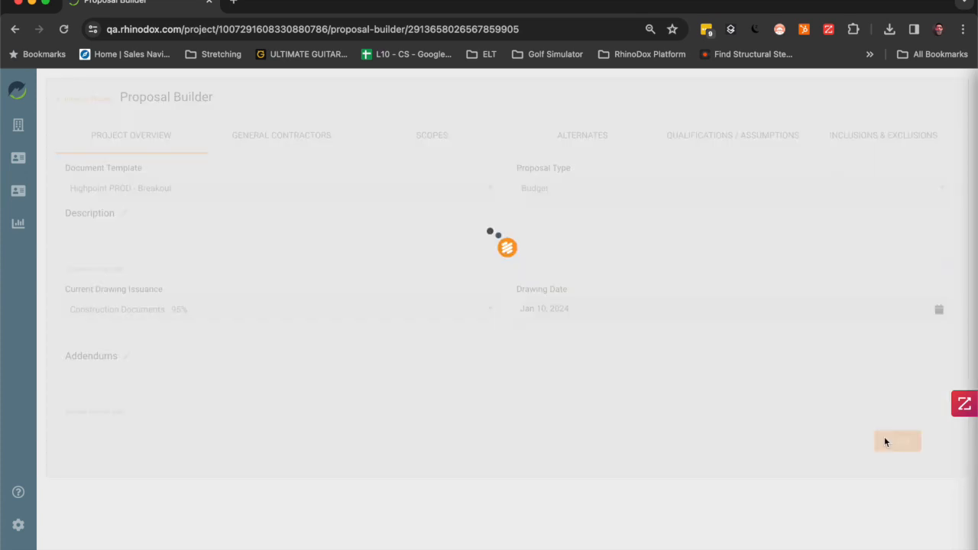
Set the Site Work scope's price to $75,000 and complete the revised proposal.
left_click(432, 138)
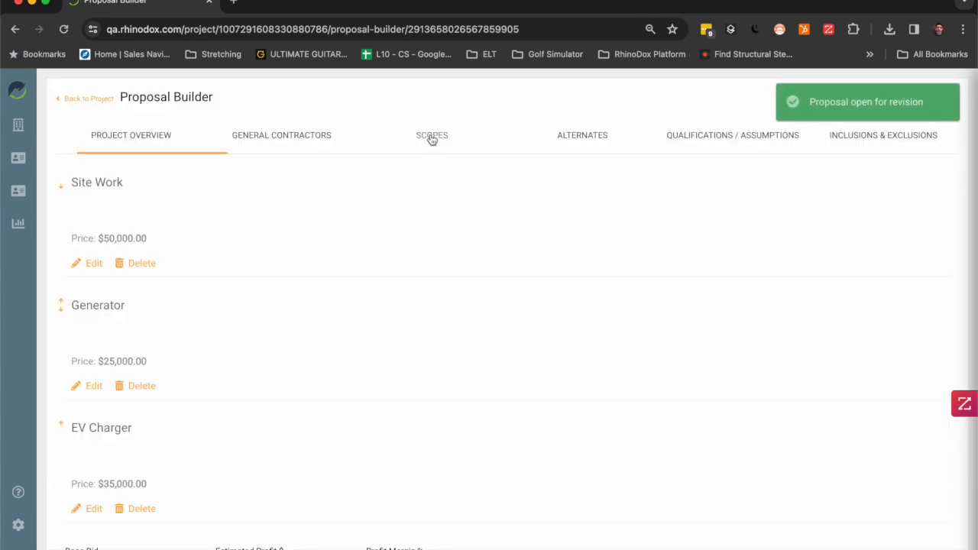
left_click(96, 263)
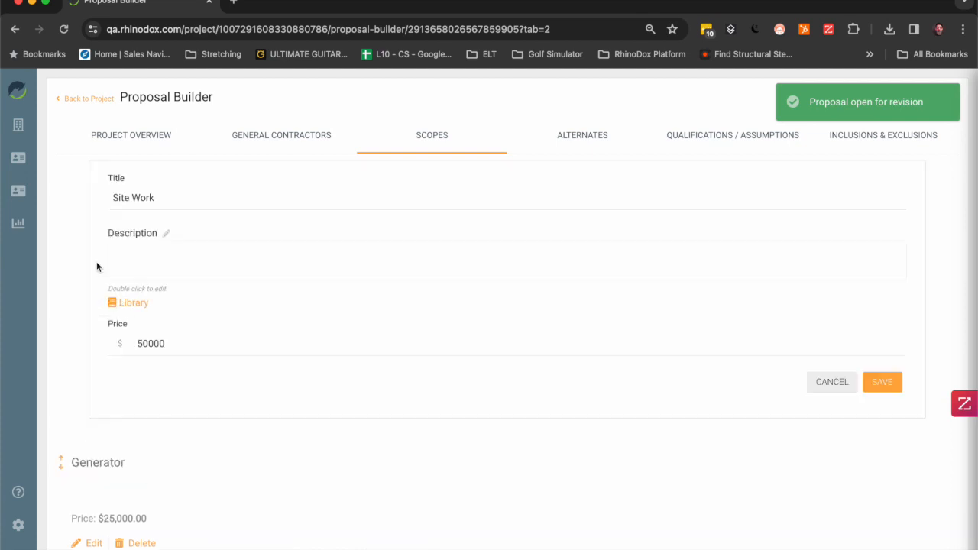
left_click(147, 343)
key("BackSpace")
key("BackSpace")
type("75")
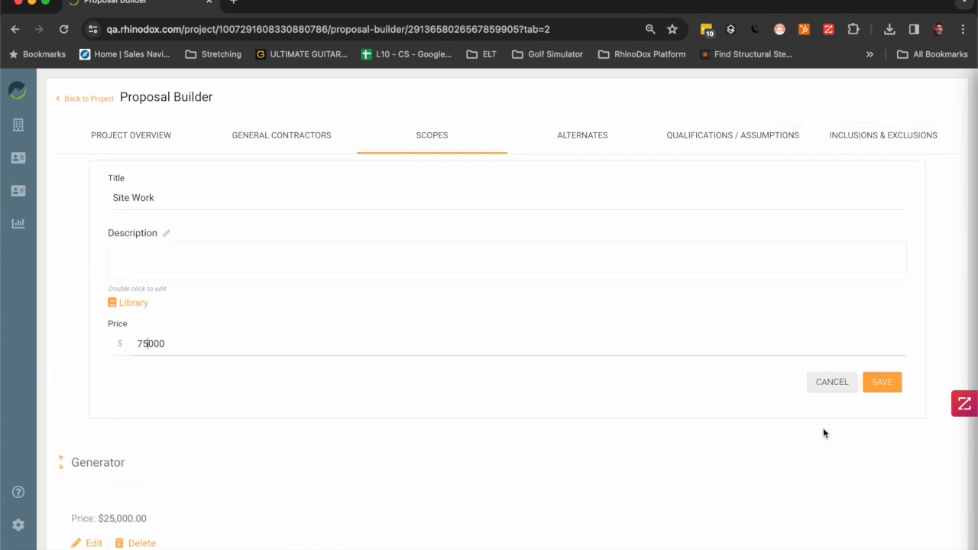
left_click(882, 382)
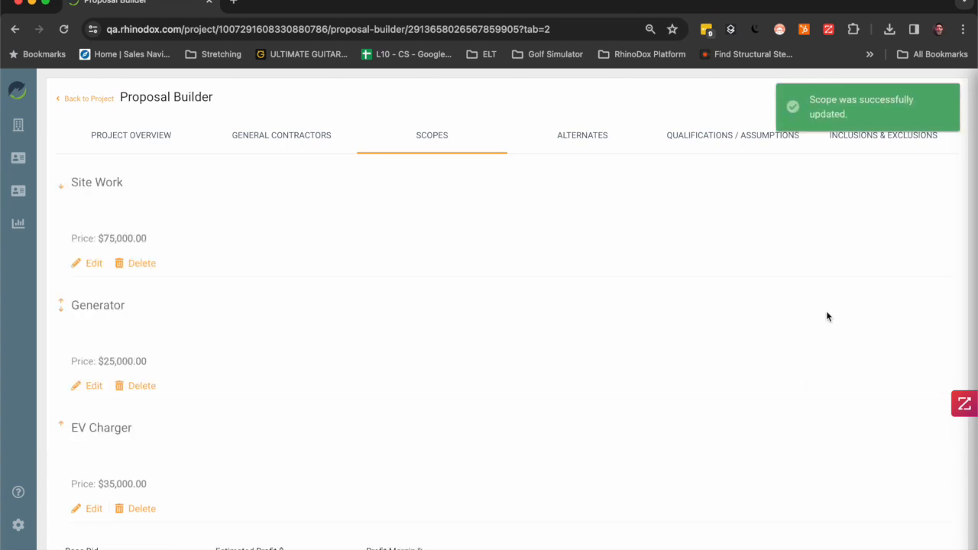
scroll(827, 317, "down", 2)
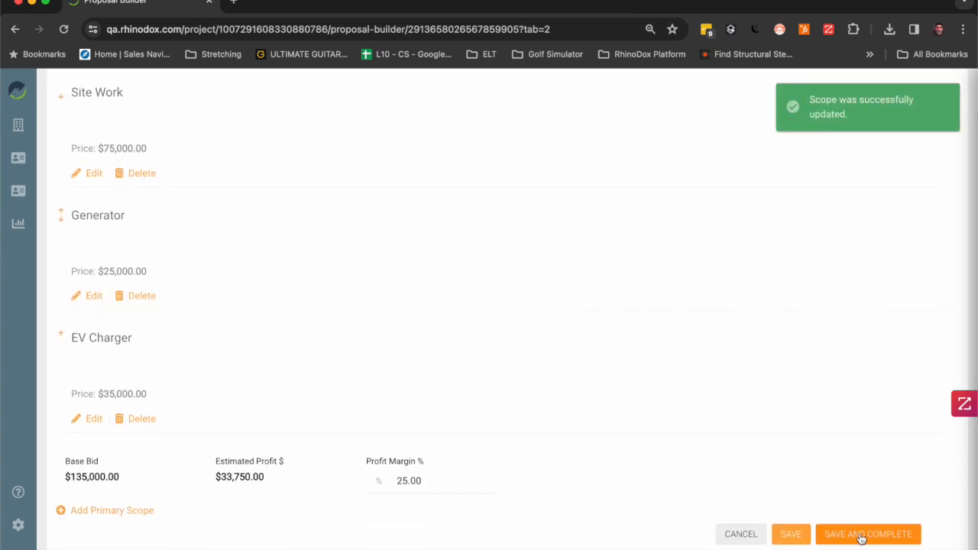
left_click(861, 535)
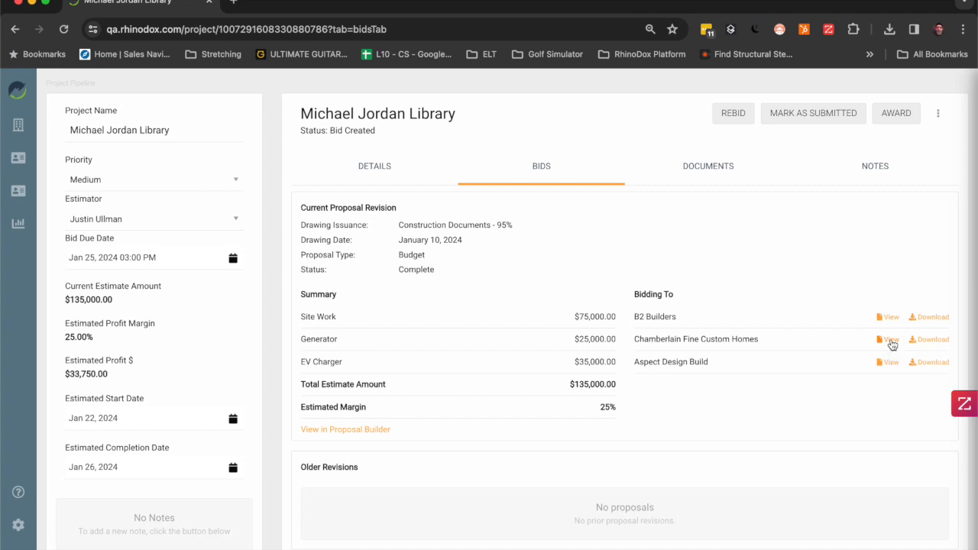
View the Chamberlain Fine Custom Homes proposal document and its version history.
left_click(889, 340)
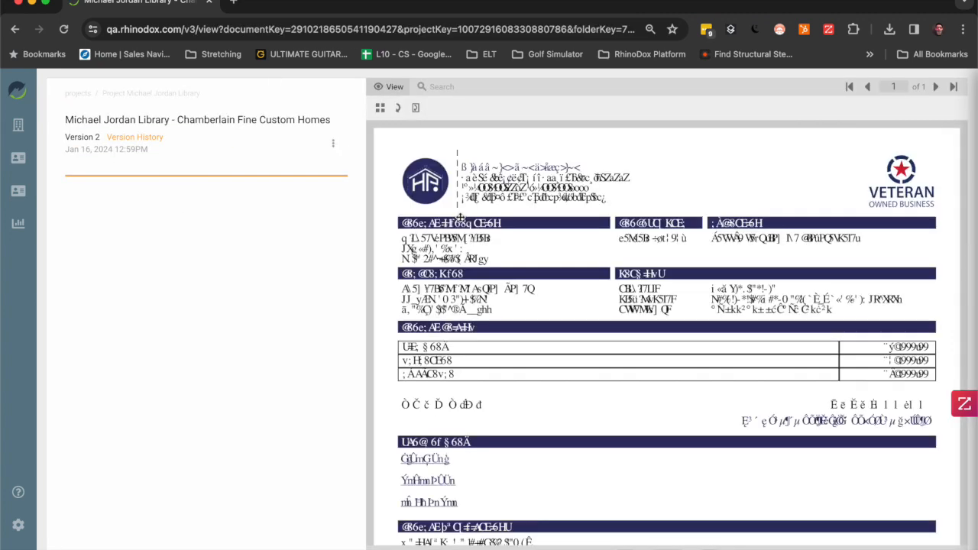
left_click(134, 139)
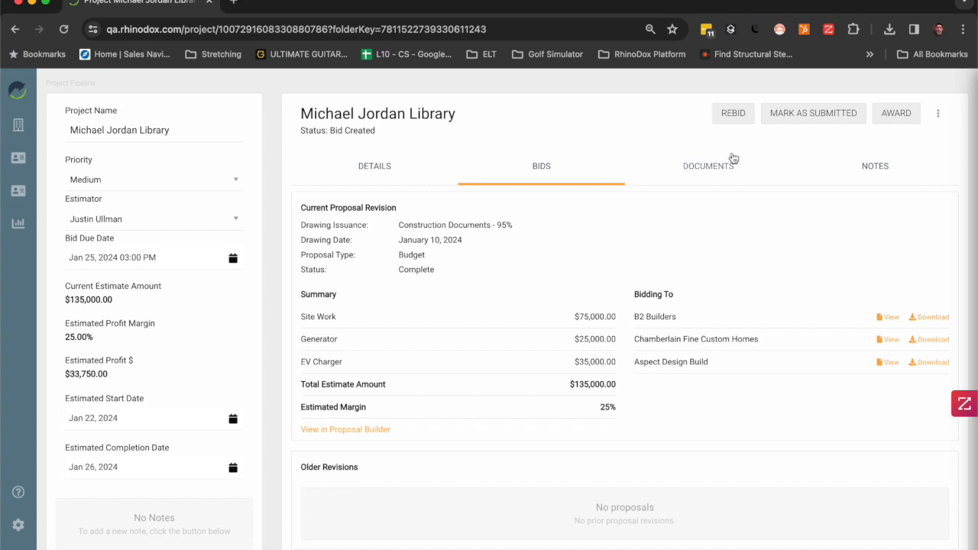
Update the project to Bid Submitted with the note "This is my note that now shows up on the left side.".
left_click(809, 115)
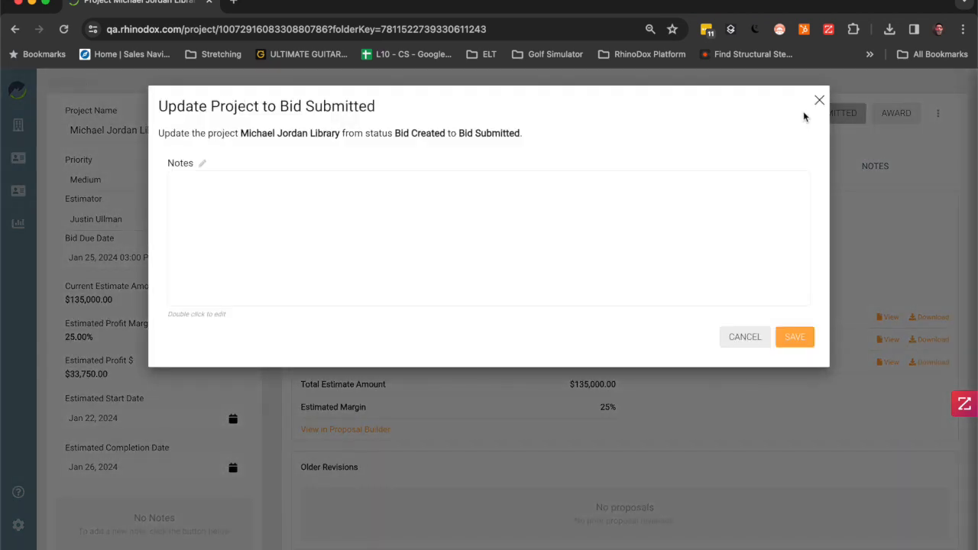
left_click(528, 229)
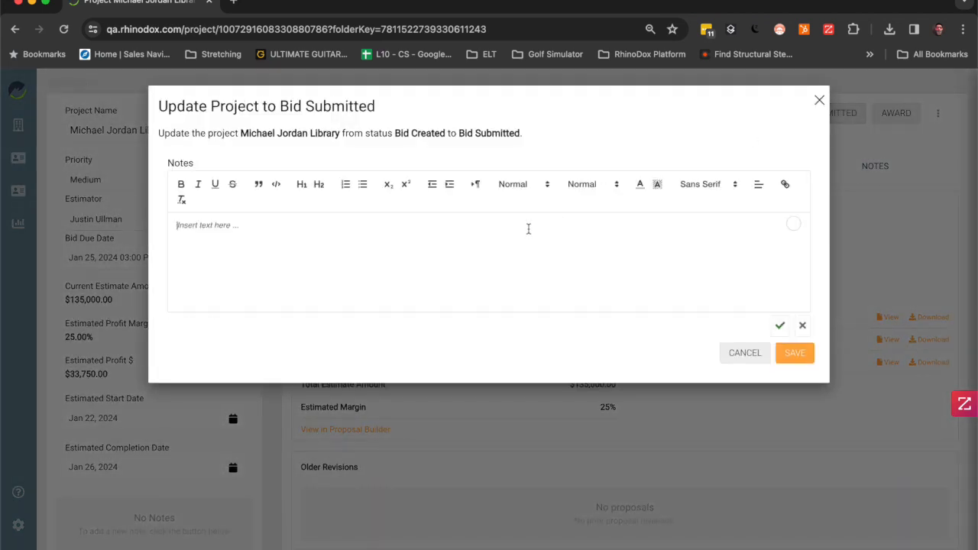
type("This is my")
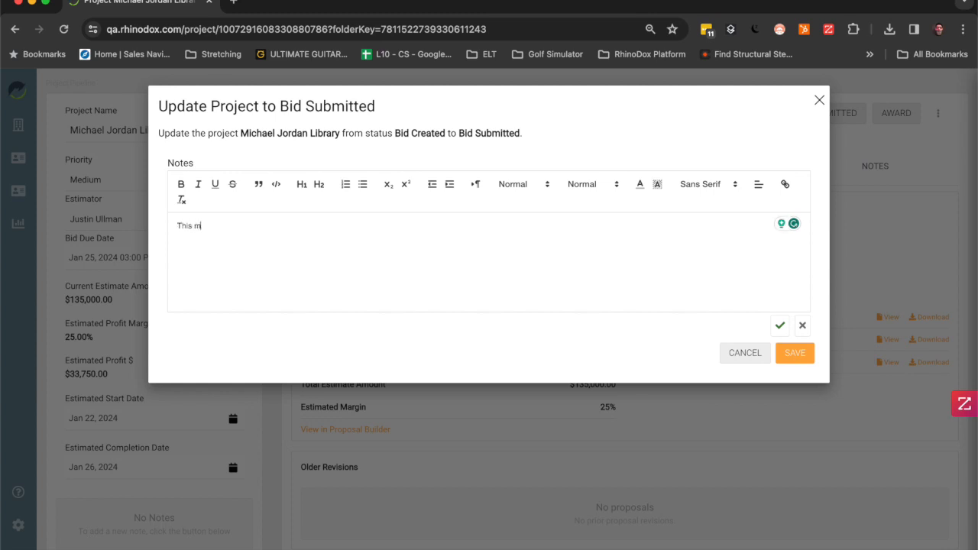
type(" note that now shows up on the left")
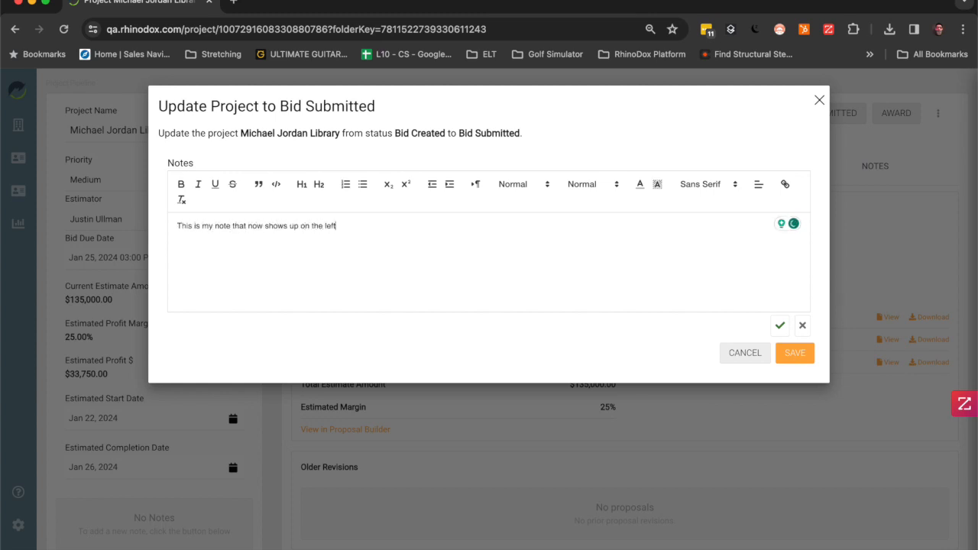
type(" side.")
left_click(795, 353)
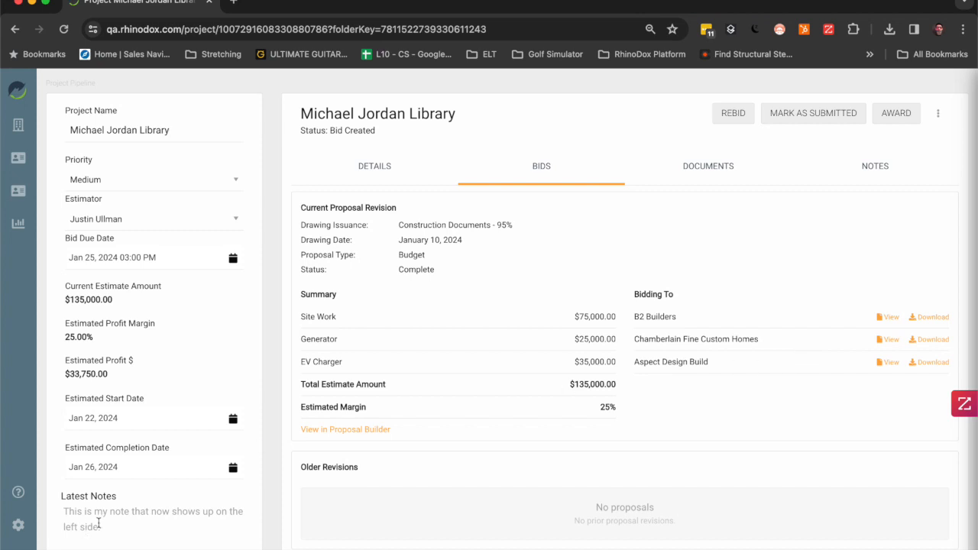
left_click_drag(98, 527, 66, 498)
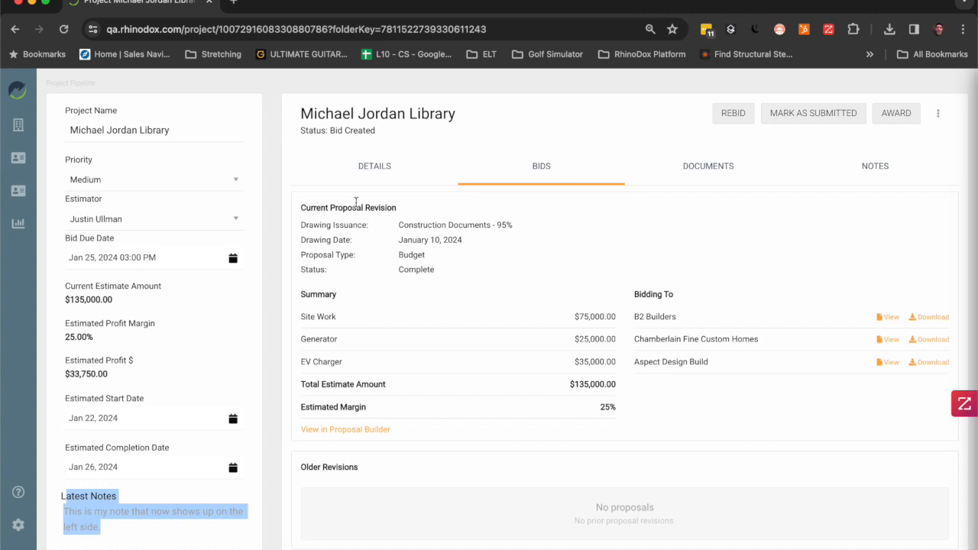
left_click_drag(428, 259, 396, 257)
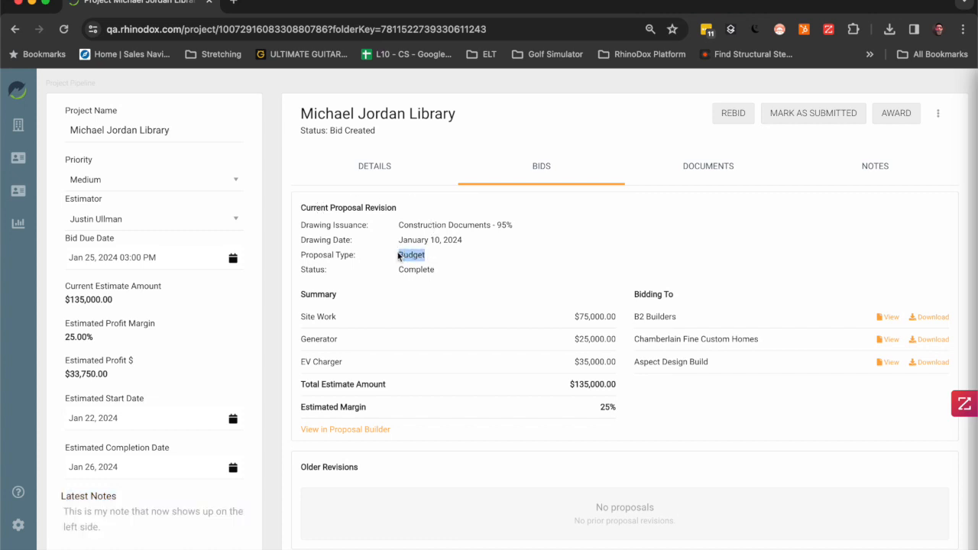
Start a rebid due Jan 29, 2024 03:00 PM, with drawing issuance Issued for Bid and drawing date Jan 12, 2024.
left_click(732, 113)
left_click(370, 170)
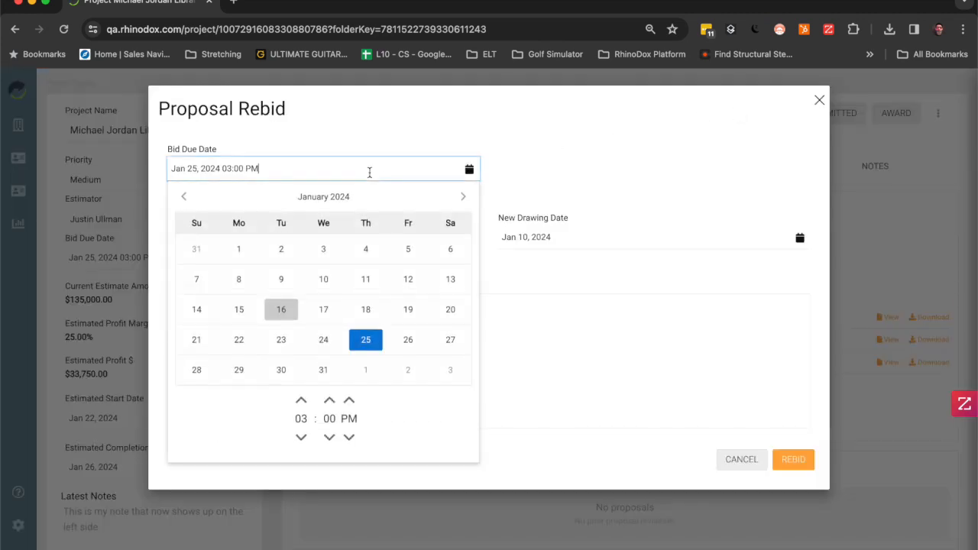
left_click(239, 371)
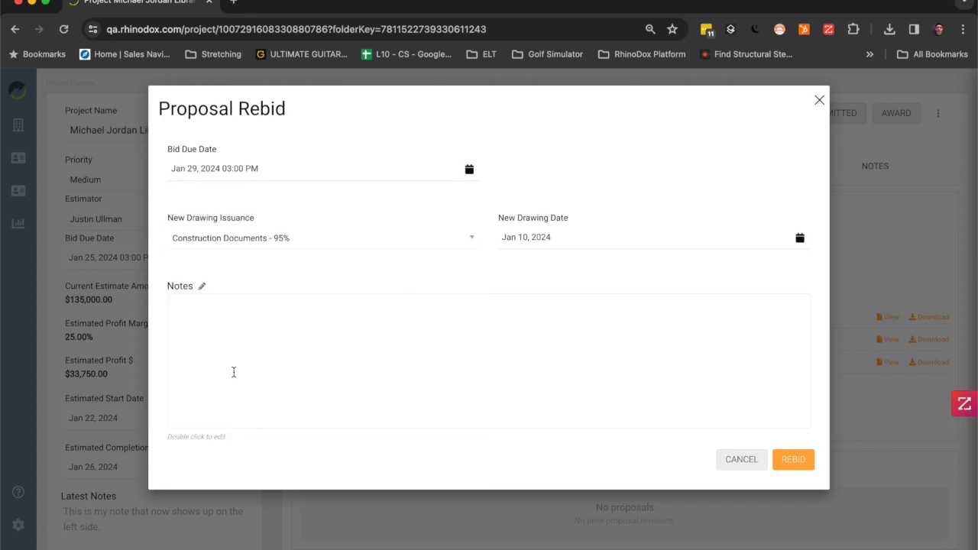
left_click(332, 233)
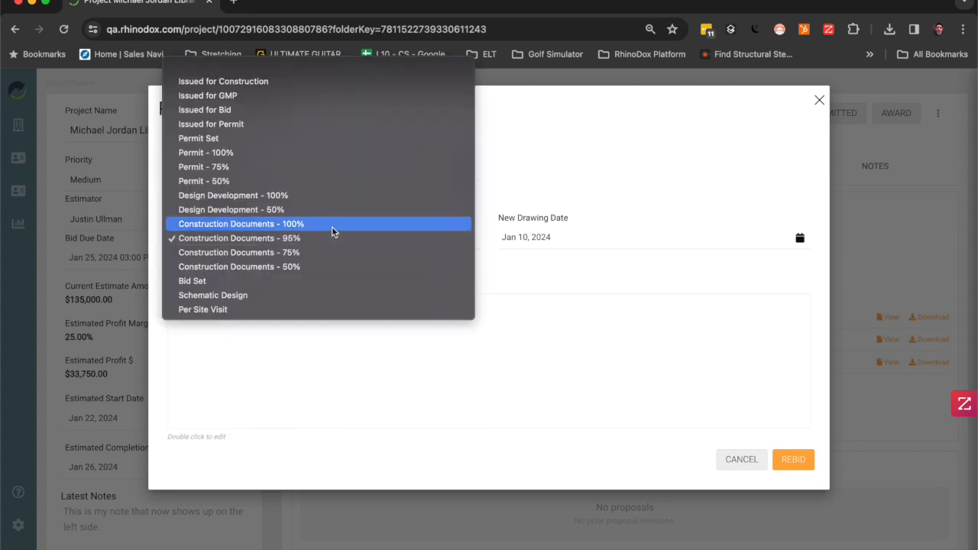
left_click(310, 110)
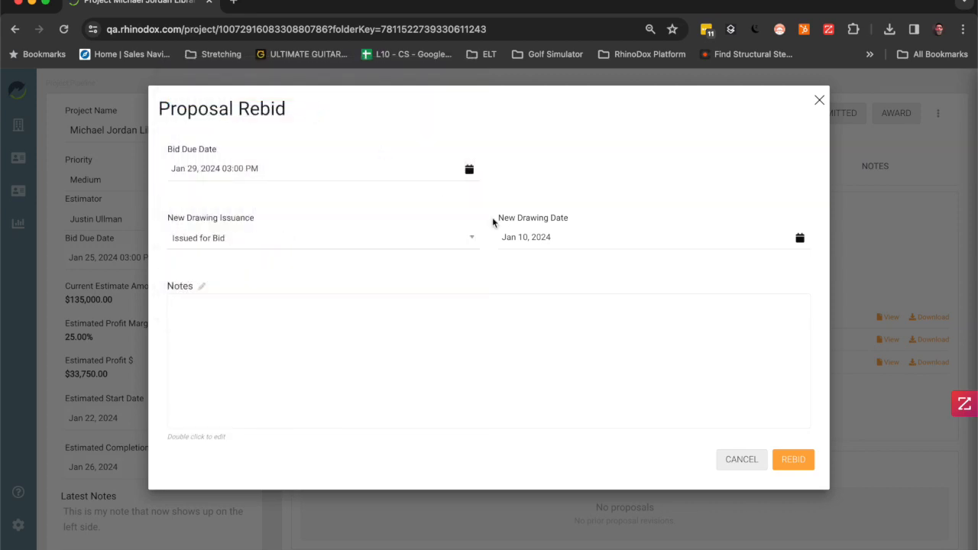
left_click(577, 237)
left_click(739, 344)
Add the note "Best and Final" to the rebid and submit it.
double_click(643, 365)
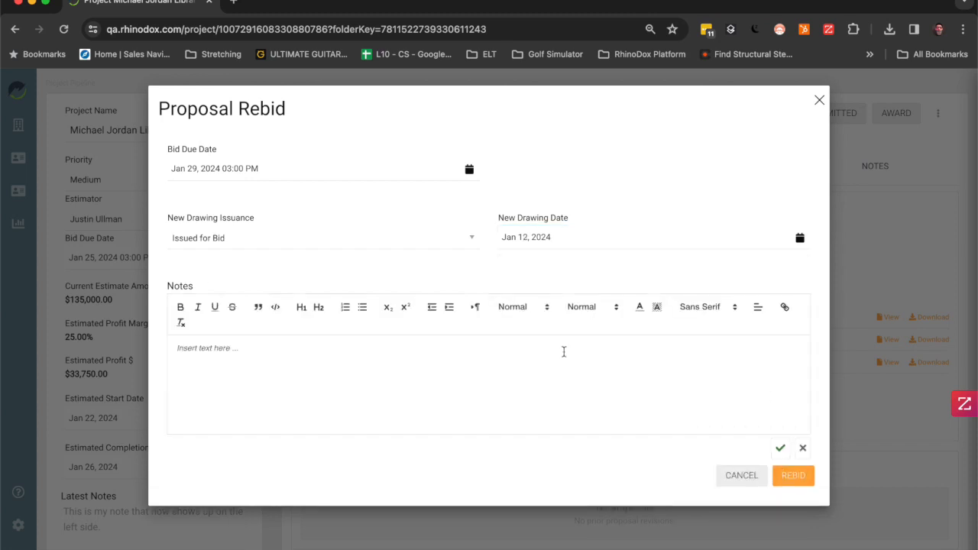
type("Best and Final")
left_click(791, 479)
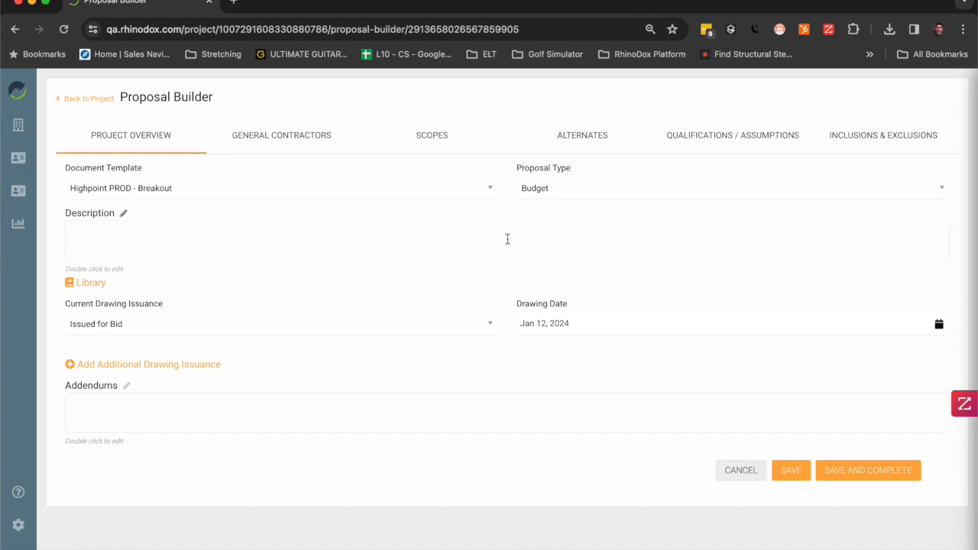
Change the rebid's proposal type to Proposal and save the project overview.
left_click(581, 191)
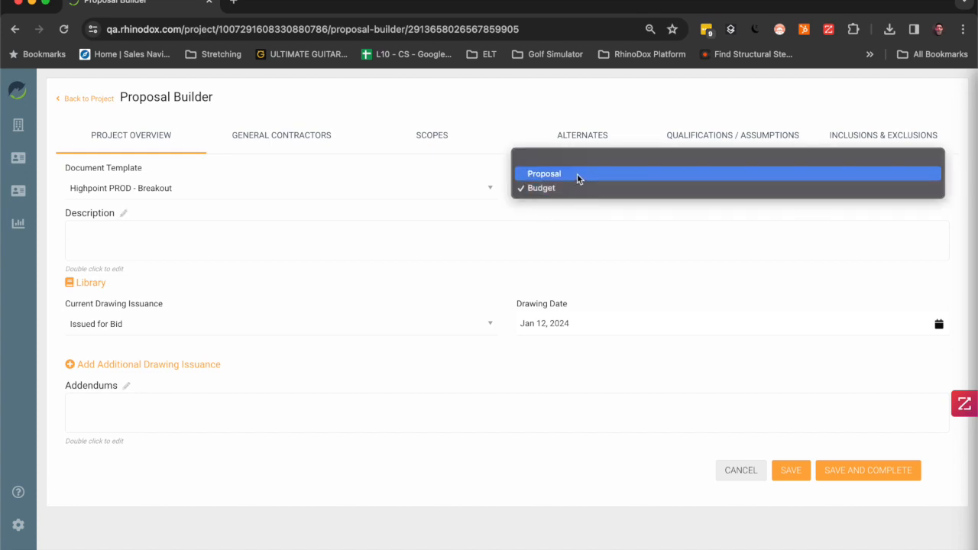
left_click(577, 173)
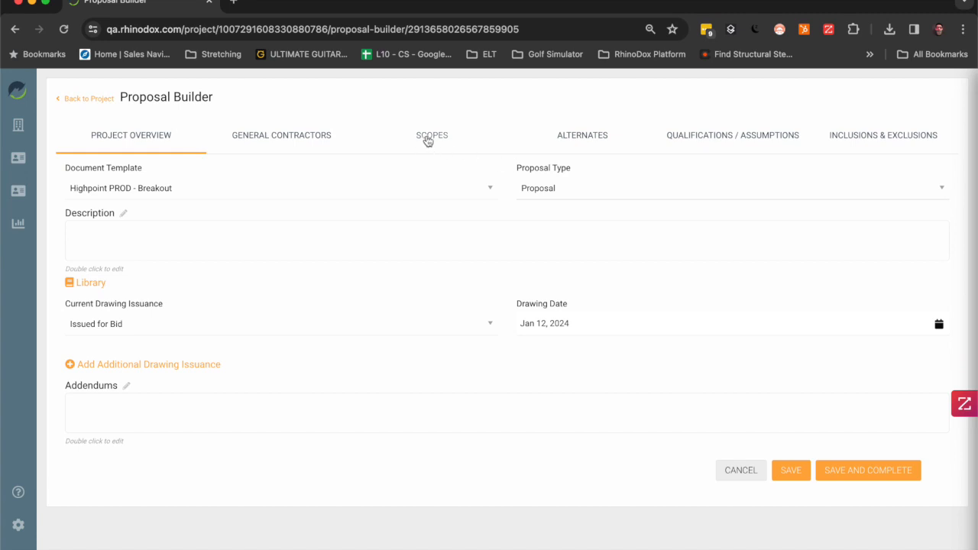
left_click(789, 470)
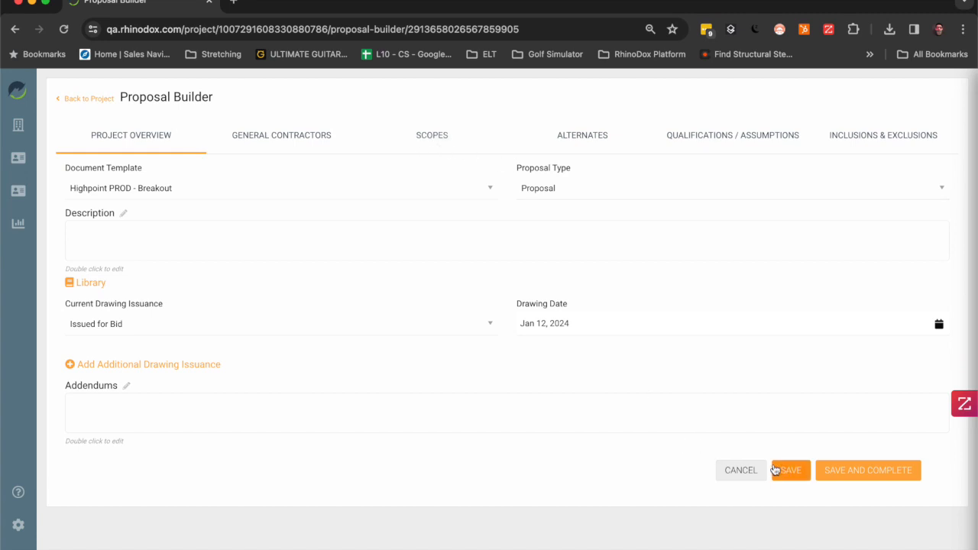
Set the Site Work scope's price to 175000 and save the scope.
left_click(435, 139)
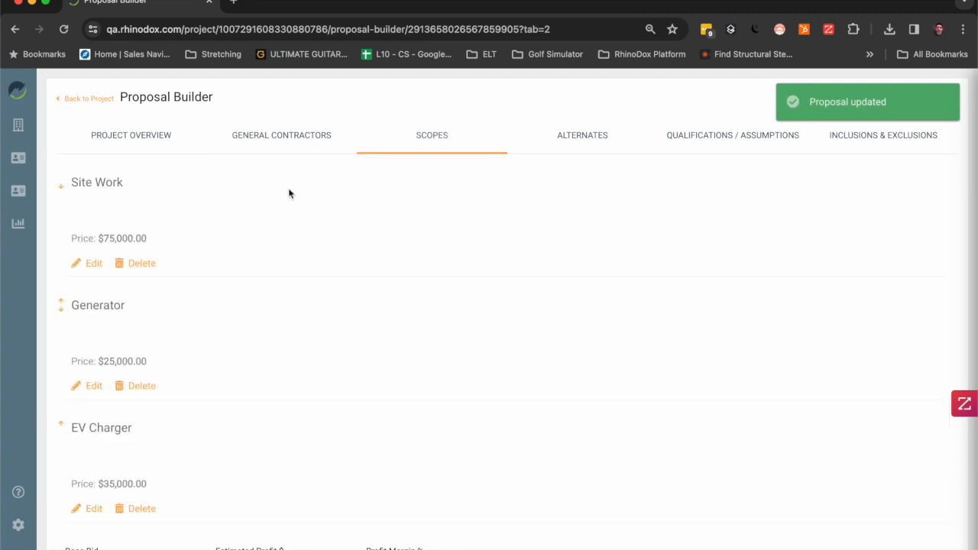
left_click(93, 263)
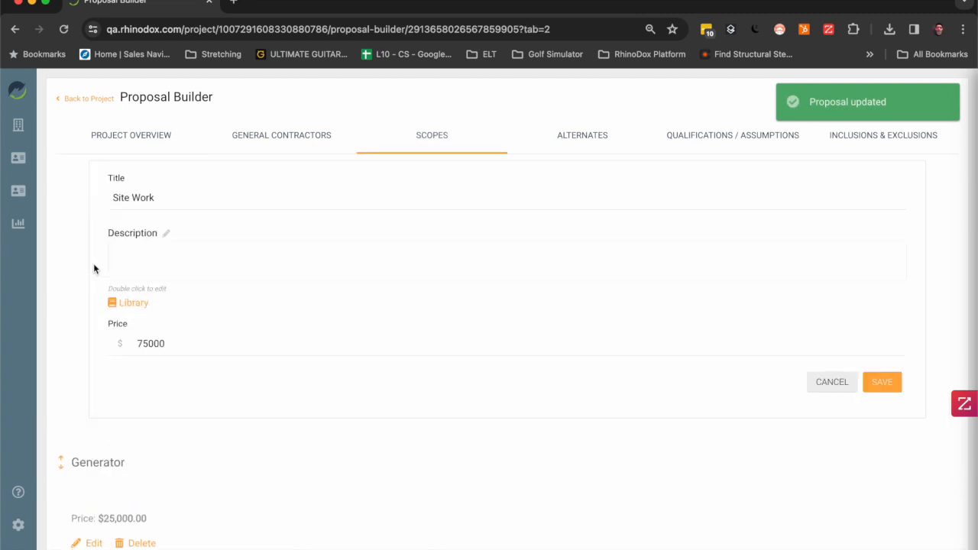
left_click(136, 343)
type("1")
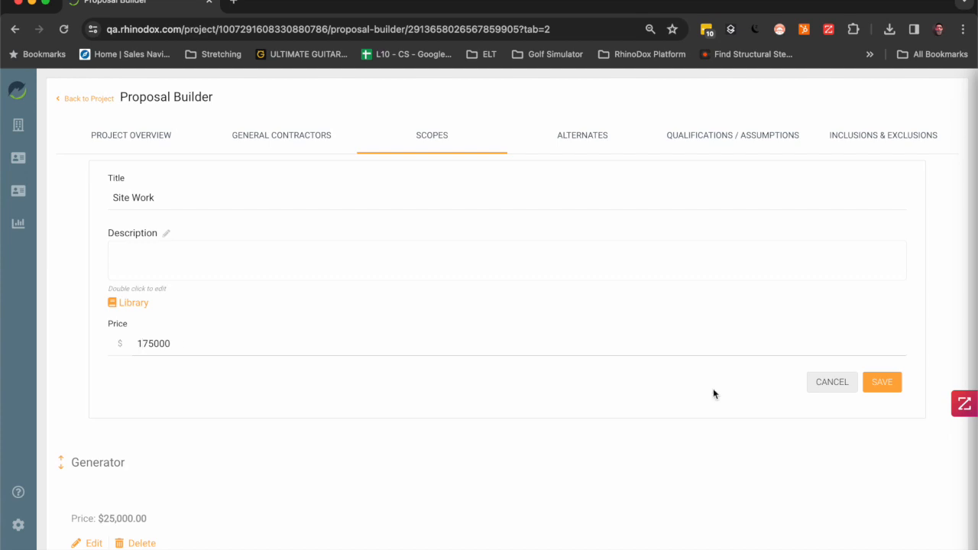
left_click(882, 383)
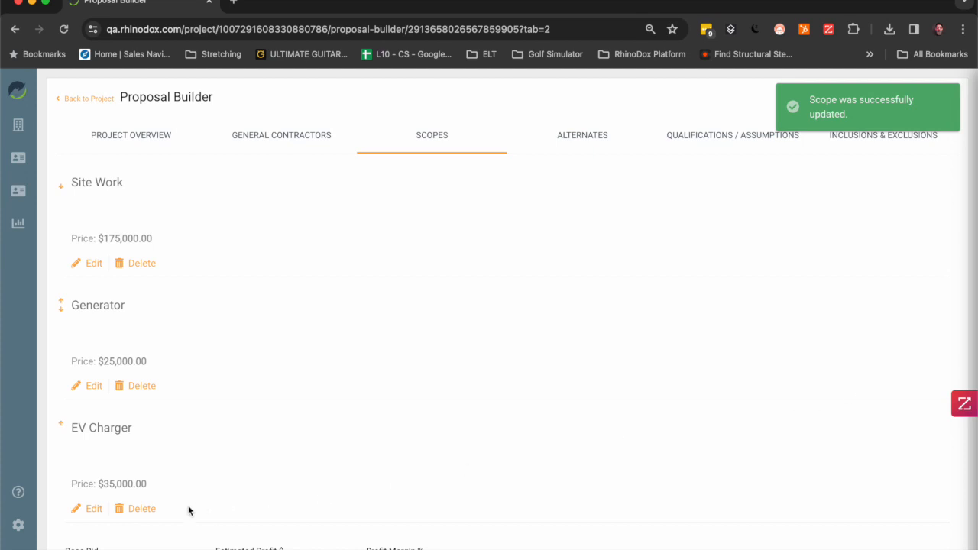
Delete the EV Charger scope, then save and complete the proposal.
left_click(149, 508)
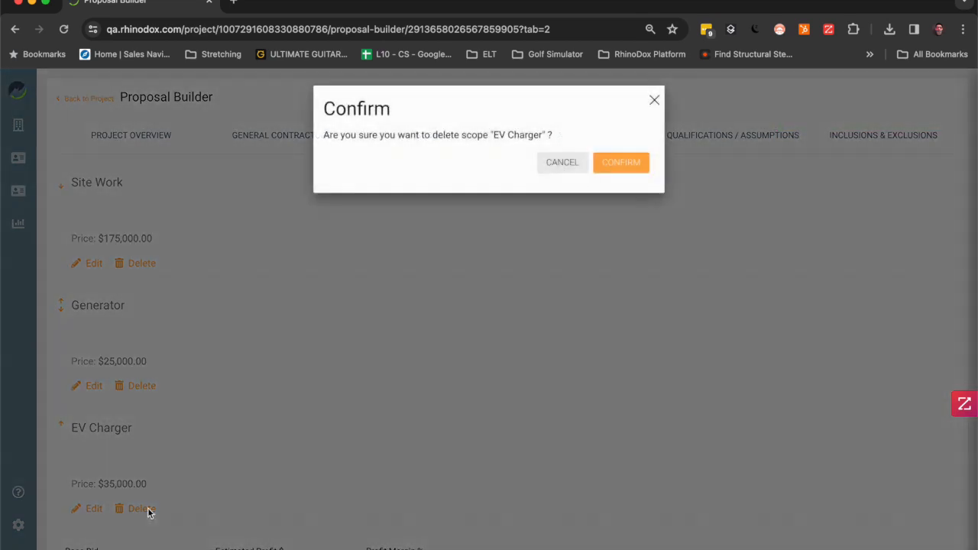
left_click(625, 163)
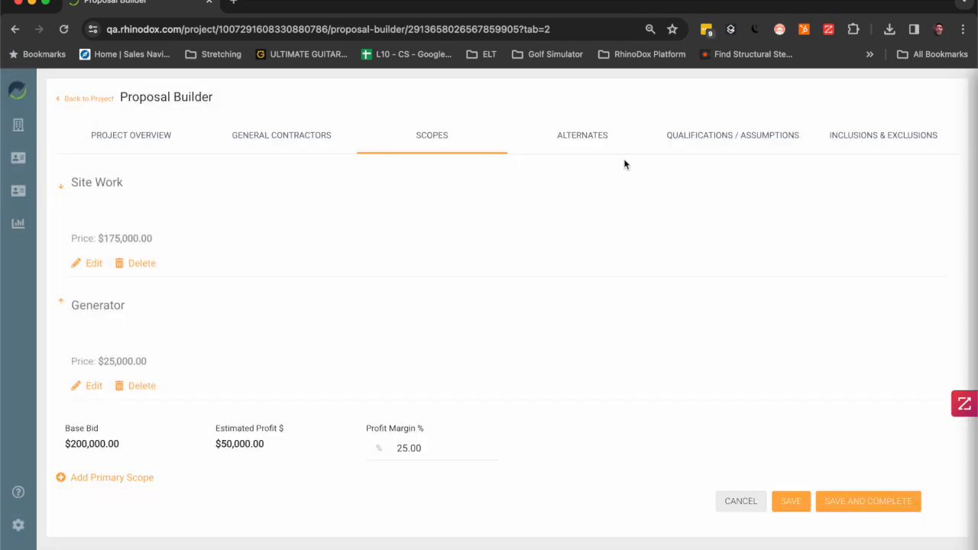
left_click(861, 502)
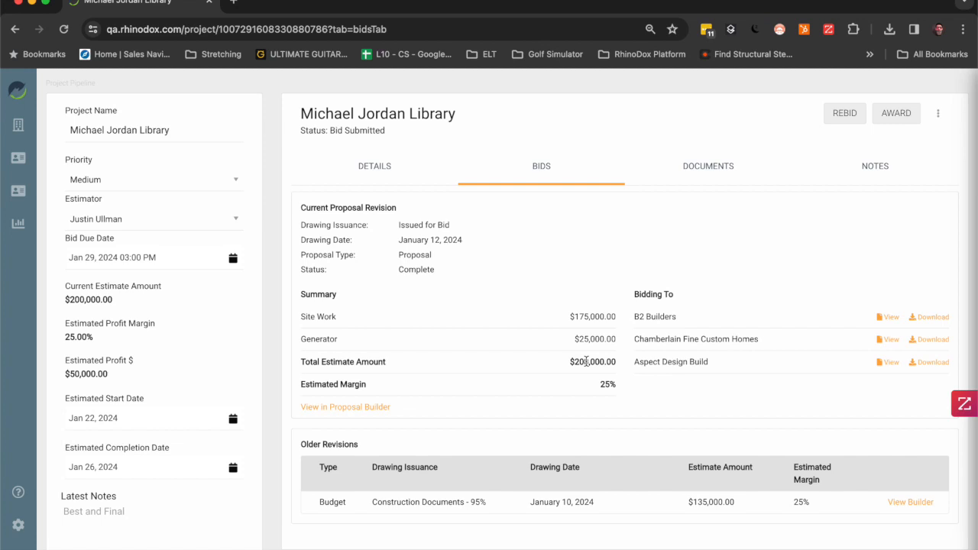
Review the older Budget revision's general contractors, overview and scopes in its proposal builder, and return to the project.
scroll(587, 361, "down", 2)
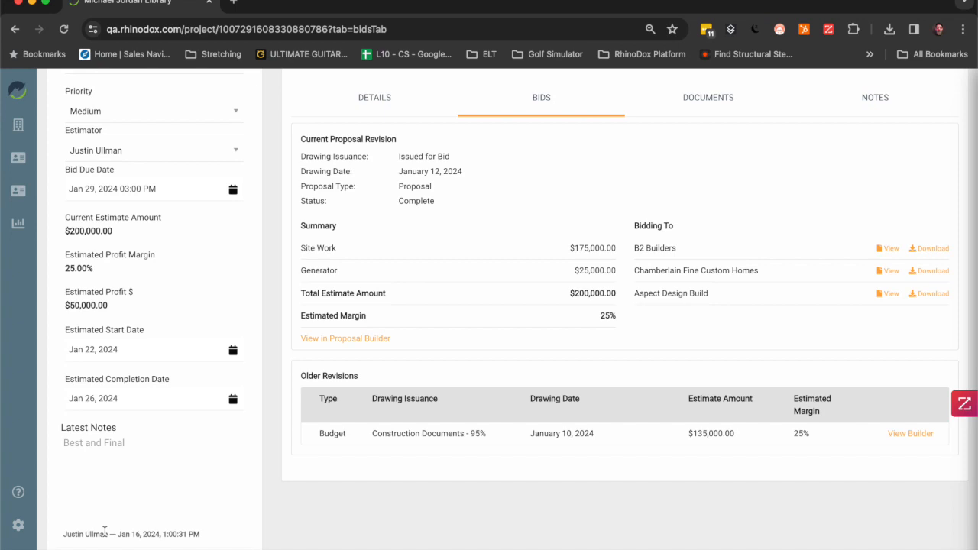
left_click(457, 435)
scroll(454, 434, "down", 1)
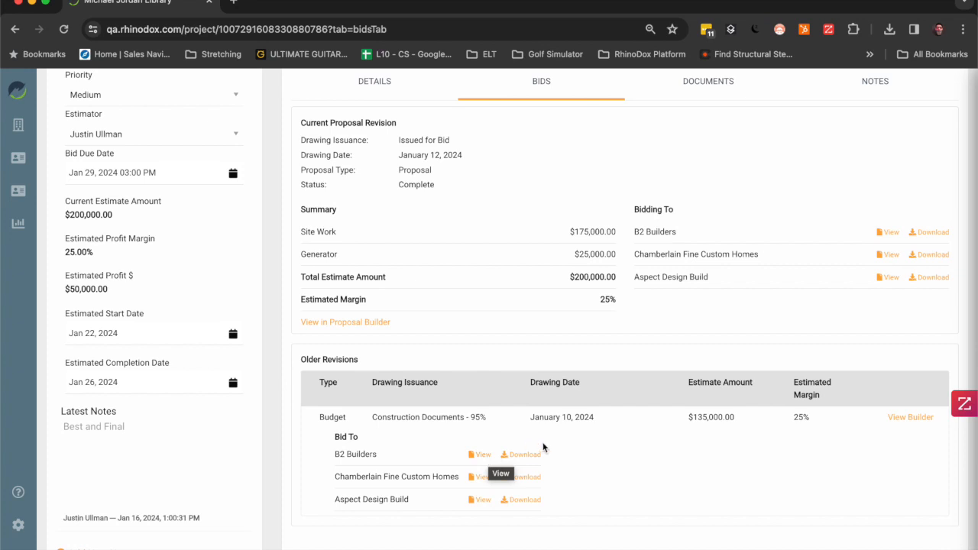
left_click(914, 418)
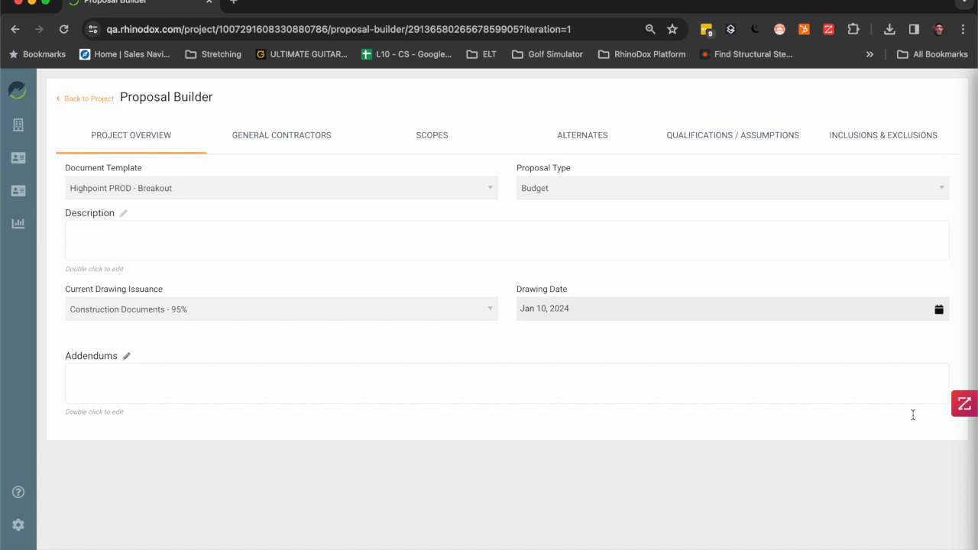
left_click(434, 136)
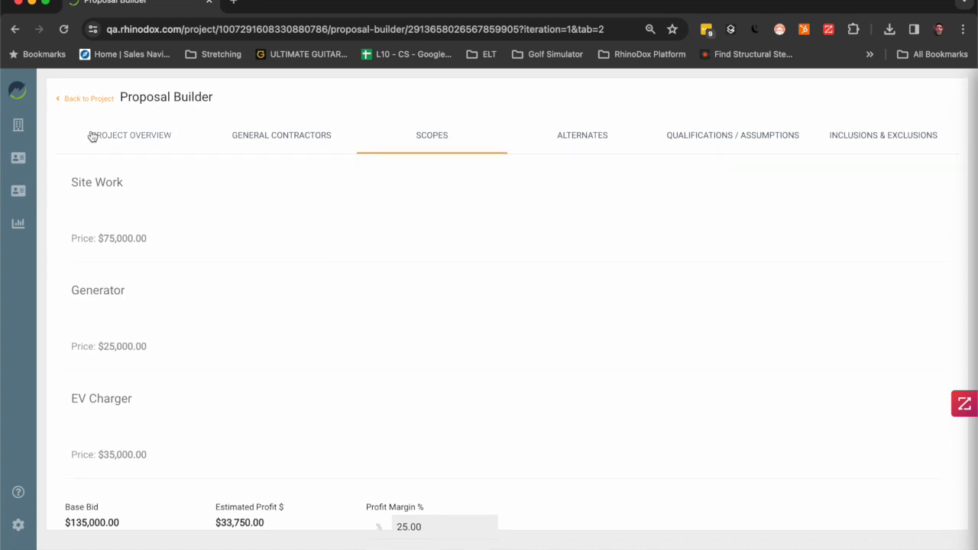
left_click(90, 101)
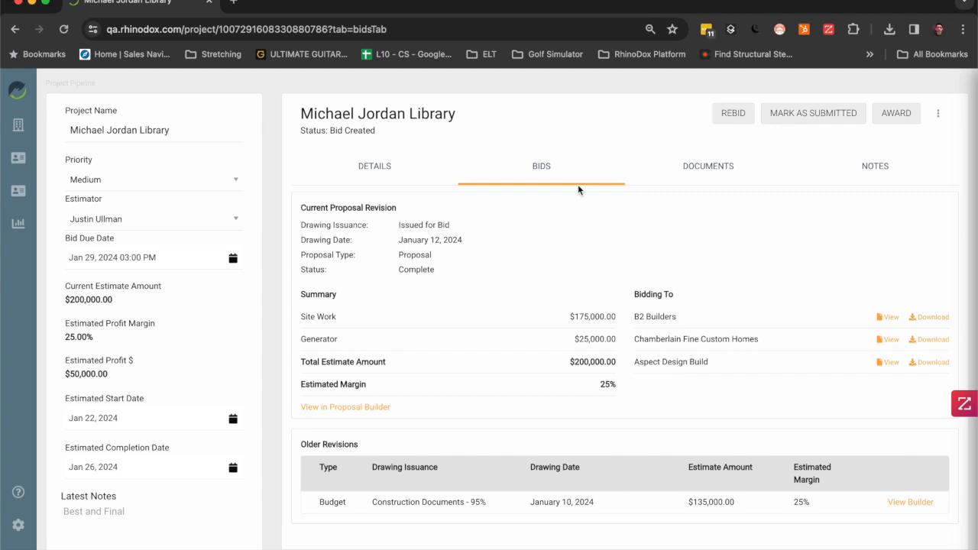
Rebid the project with a bid due date of Jan 30, 2024 03:00 PM and the note "Really Best and Final".
left_click(733, 113)
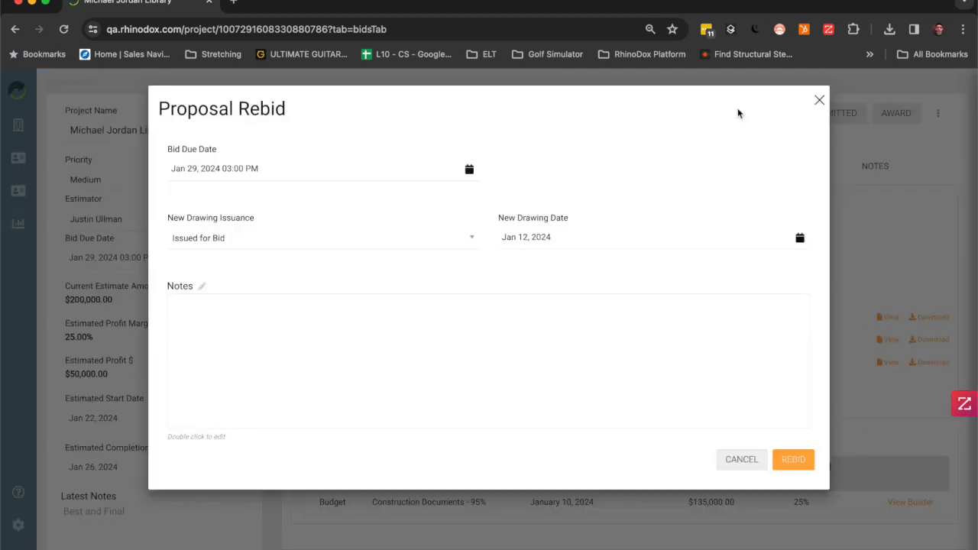
left_click(367, 165)
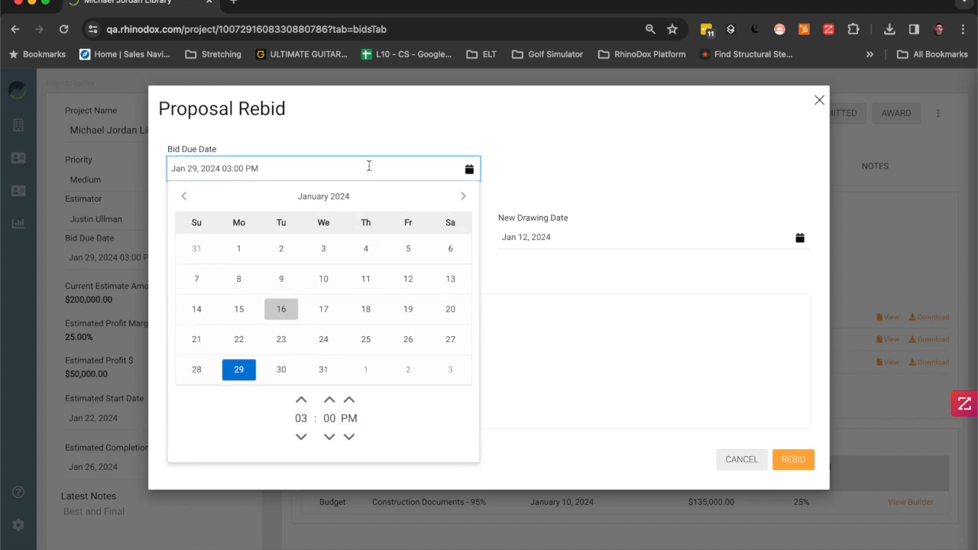
left_click(281, 369)
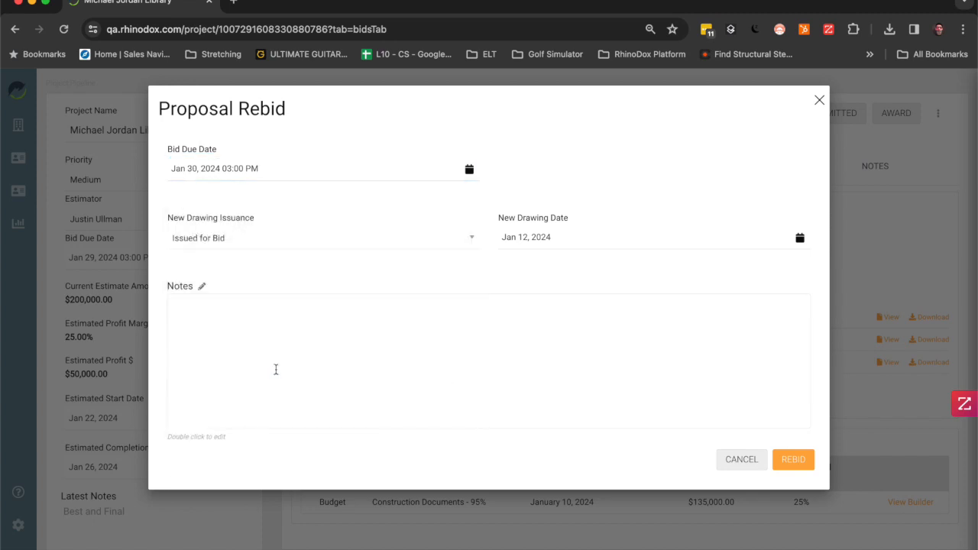
double_click(268, 341)
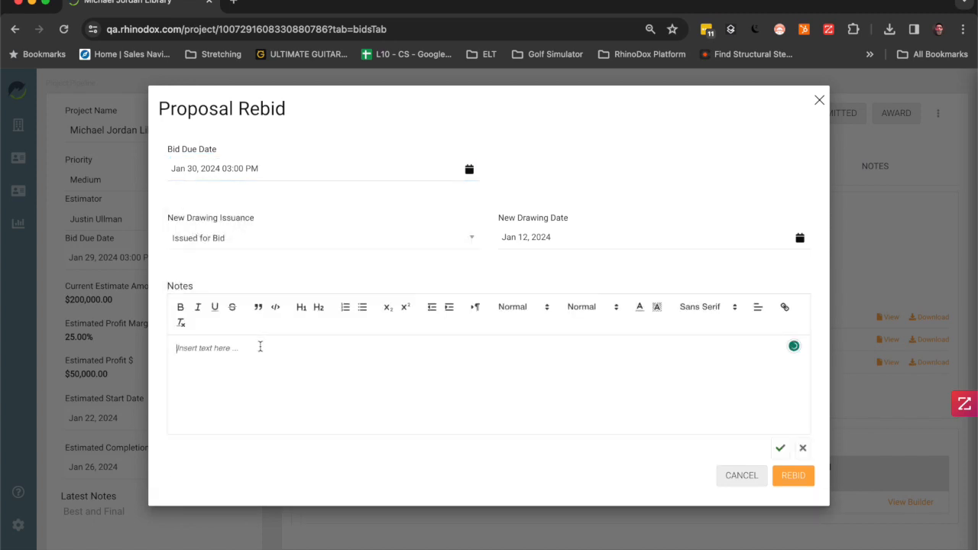
type("Really Best and Final")
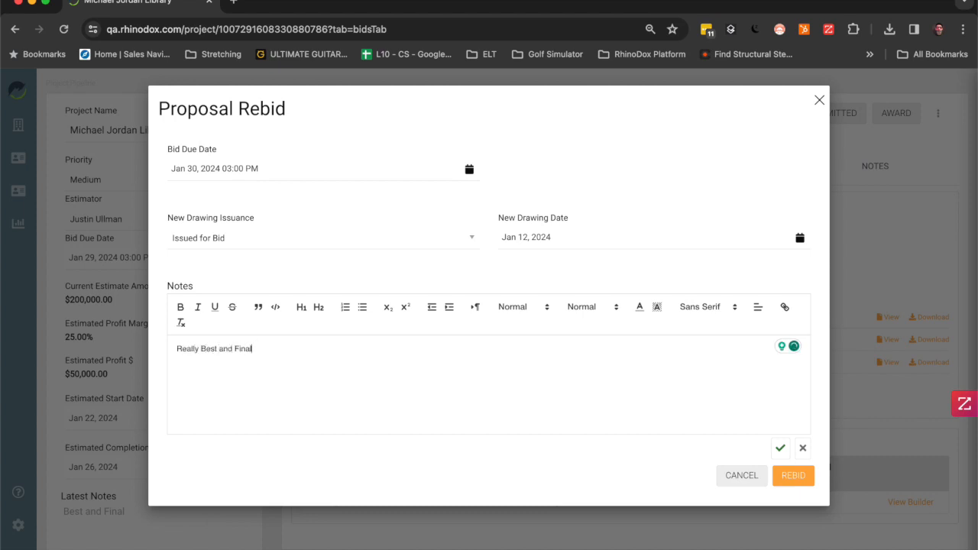
left_click(799, 477)
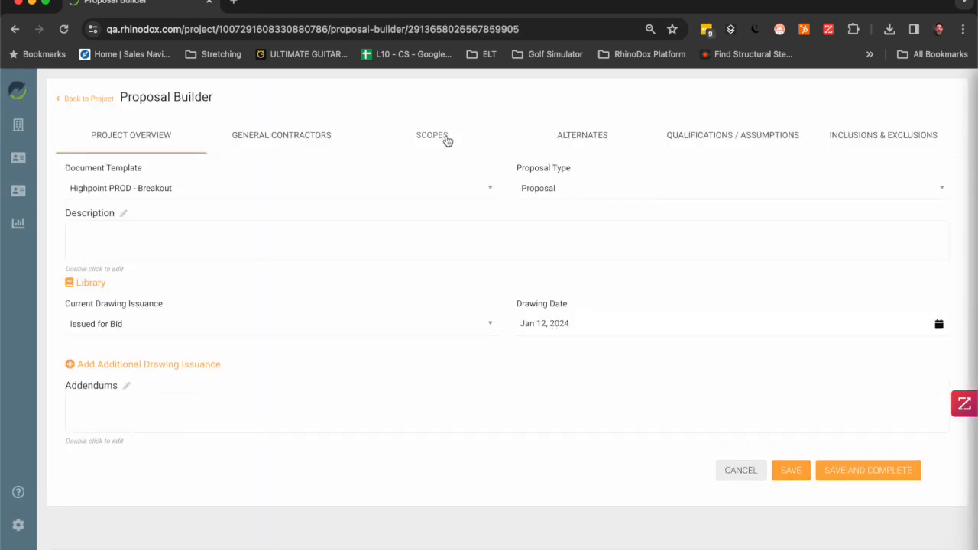
Add a primary scope titled "EV Charger" priced at 100000 and save it.
left_click(432, 136)
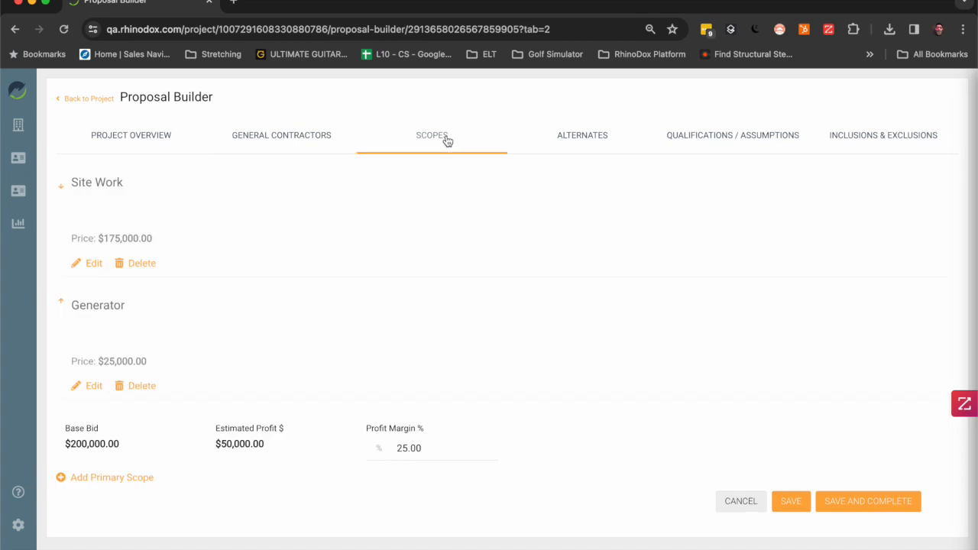
left_click(120, 481)
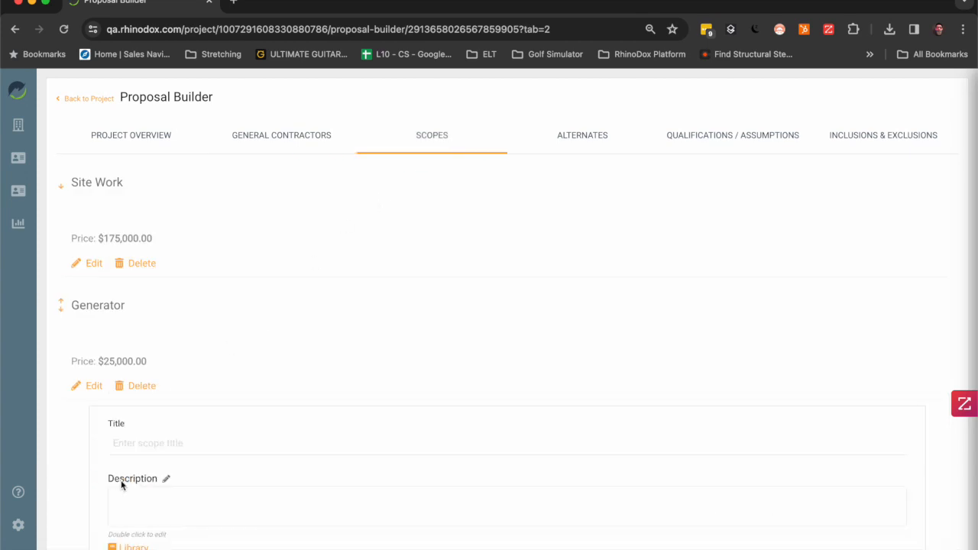
left_click(157, 444)
type("EV Charger")
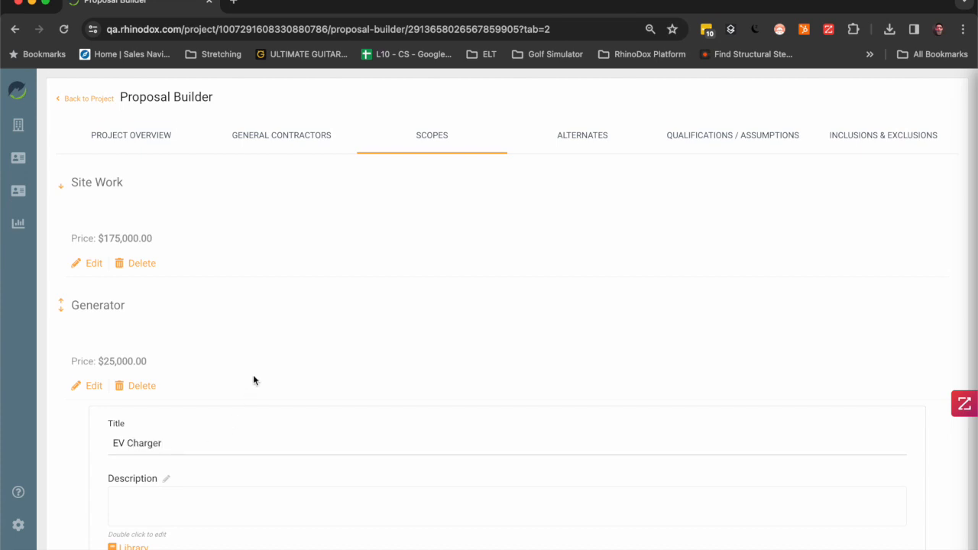
scroll(253, 375, "down", 3)
left_click(190, 463)
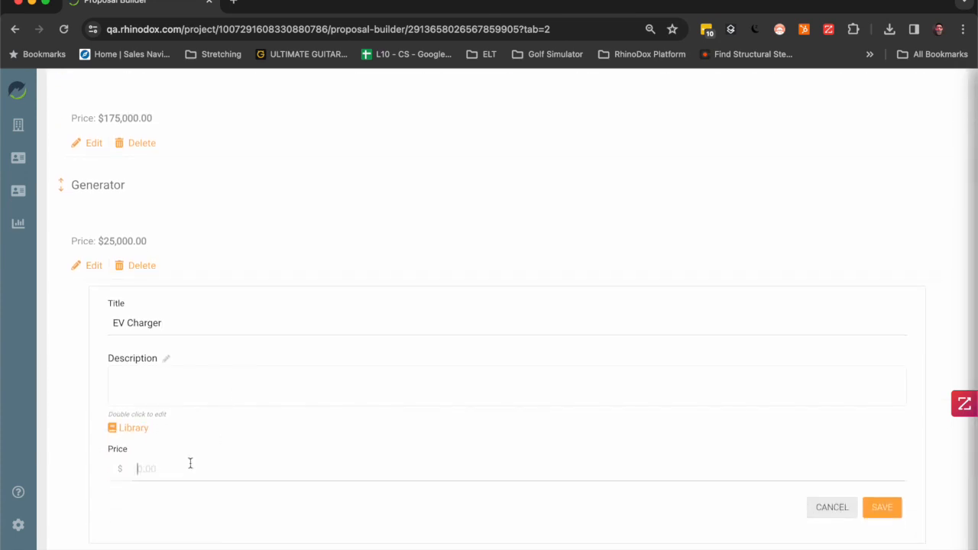
type("100000")
left_click(885, 508)
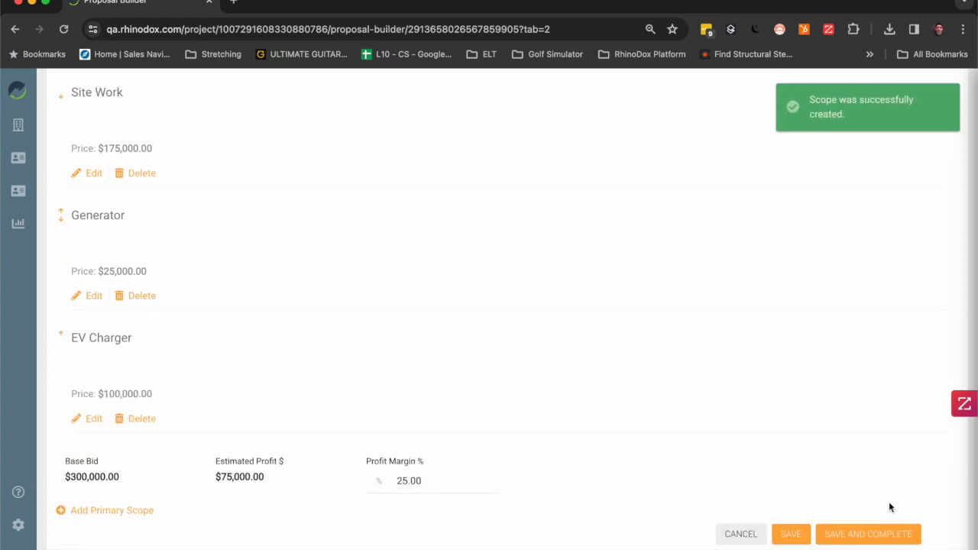
Set the proposal's profit margin to 30%, then save and complete the proposal.
left_click(405, 480)
key("BackSpace")
key("BackSpace")
type("30")
left_click(841, 538)
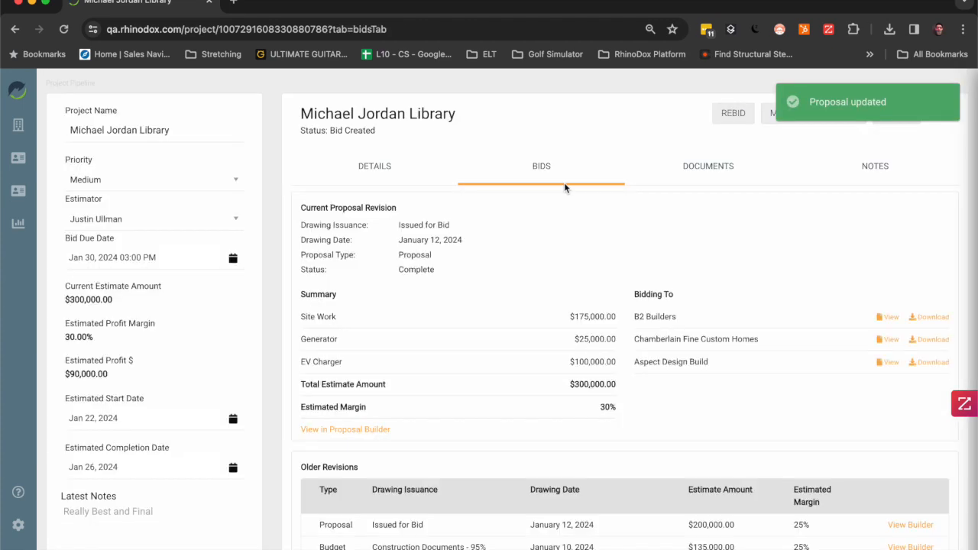
Check the older Proposal revision's details and the current total estimate, and mark the project as Bid Submitted without a note.
scroll(564, 188, "down", 1)
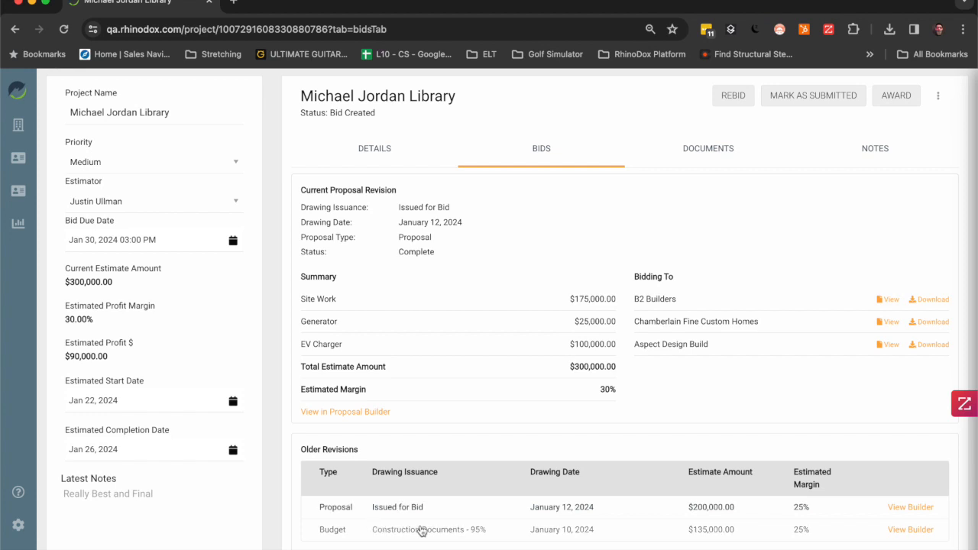
left_click(450, 509)
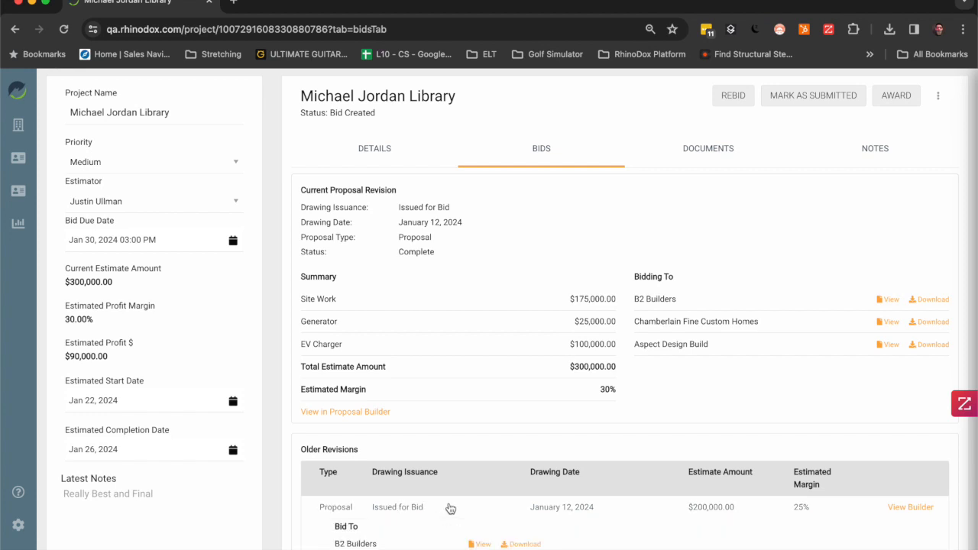
scroll(448, 508, "down", 3)
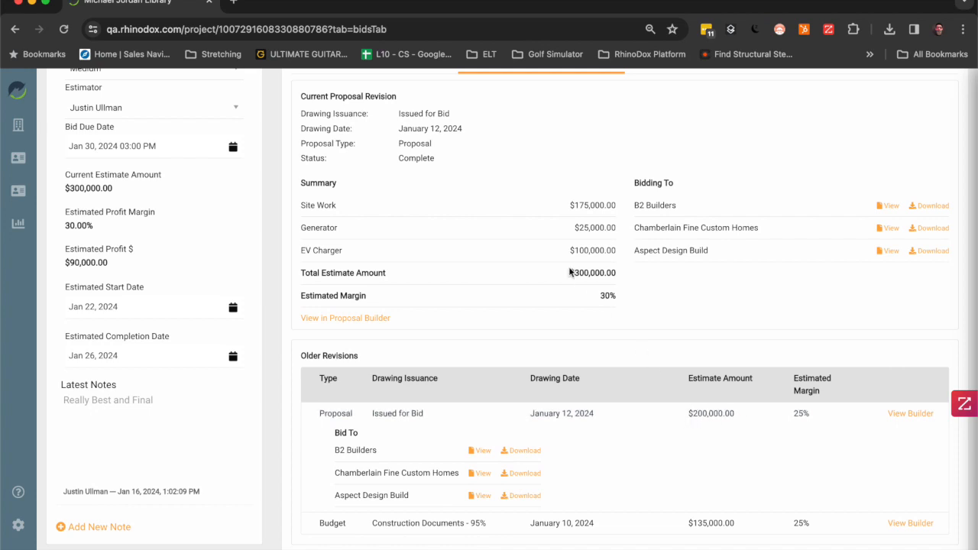
left_click_drag(569, 275, 617, 273)
scroll(741, 291, "up", 3)
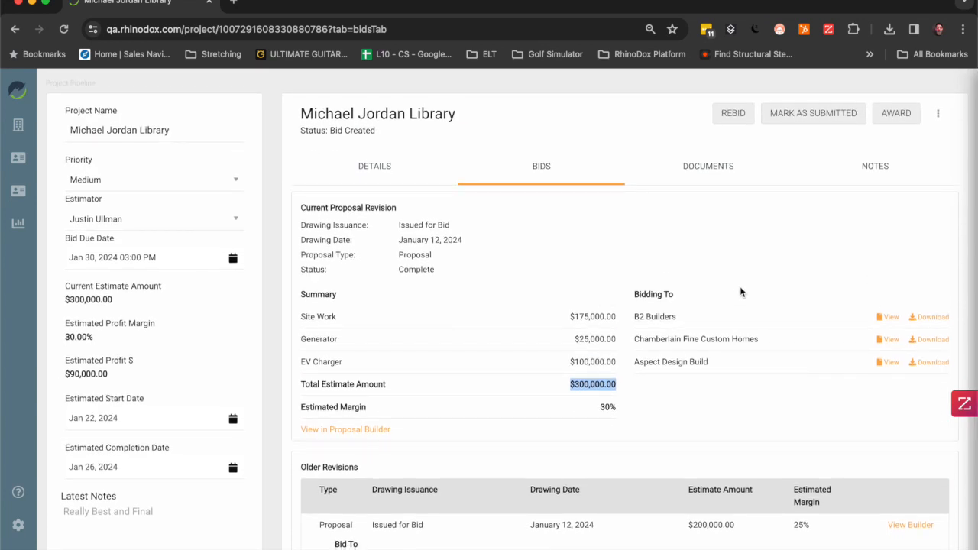
left_click(818, 111)
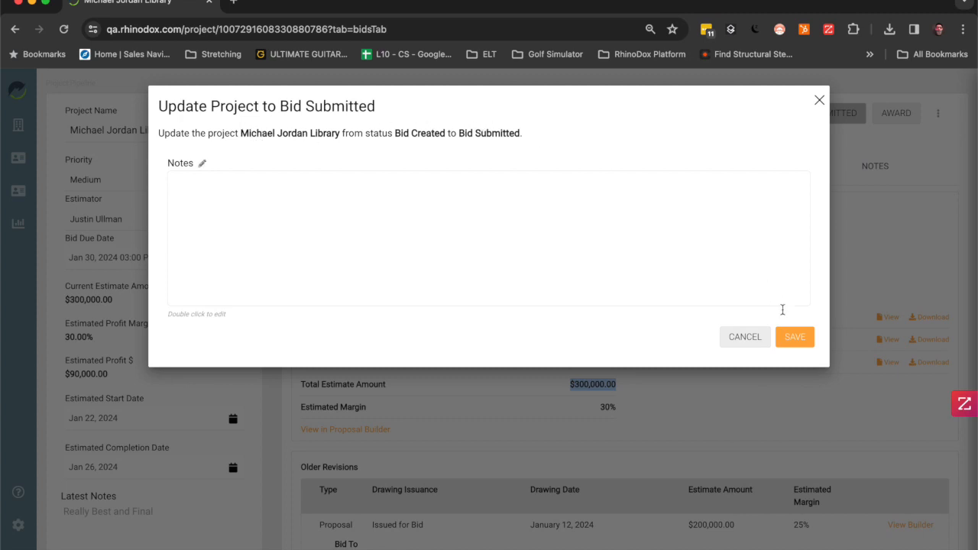
left_click(797, 342)
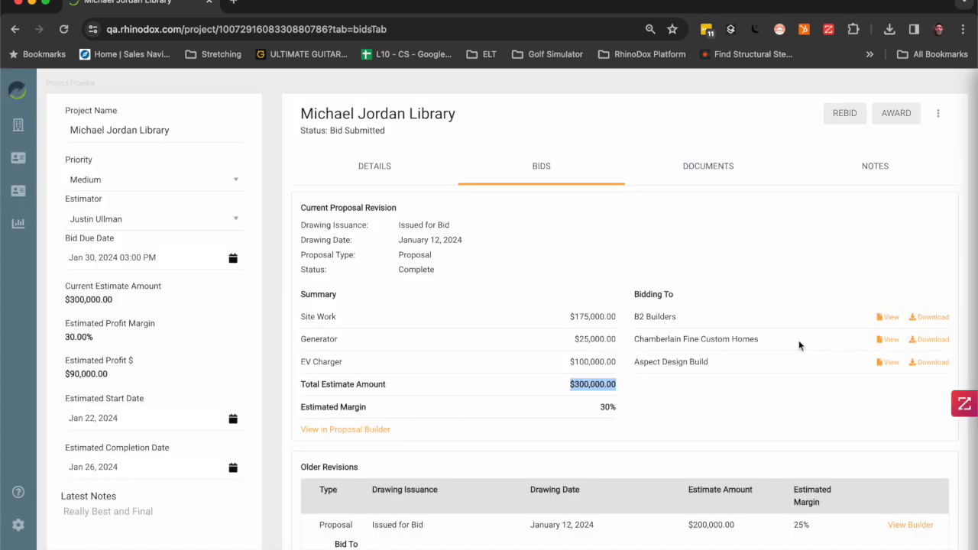
Start awarding the project with the outcome Won and B2 Builders as the winning general contractor.
left_click(894, 113)
left_click(464, 141)
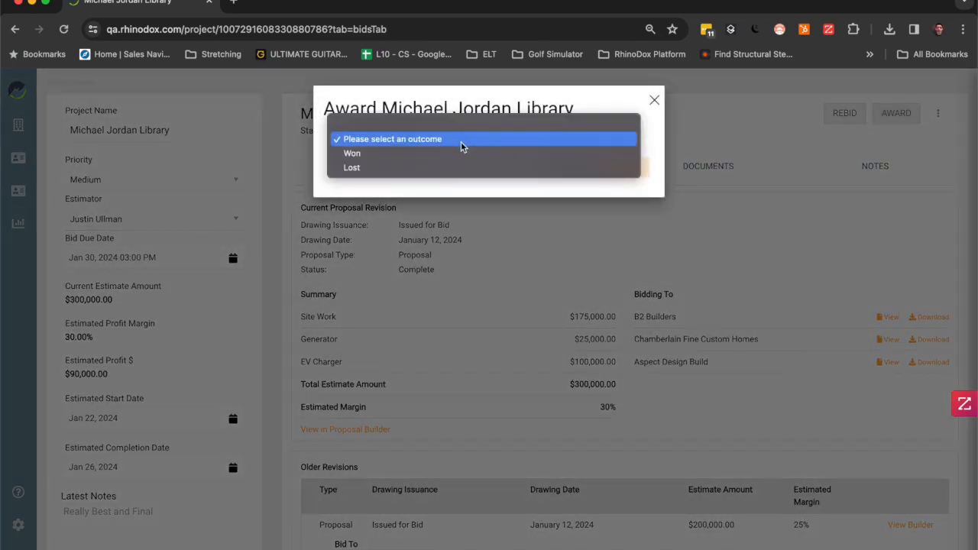
left_click(451, 151)
left_click(436, 174)
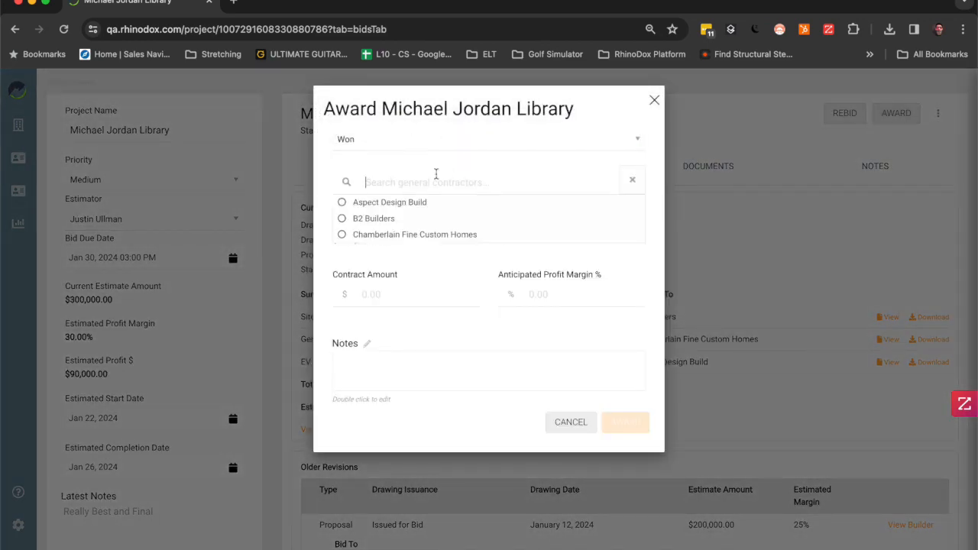
left_click(410, 218)
Set the award's contract amount to 325000 and the anticipated profit margin to 35%.
left_click(408, 343)
type("300000")
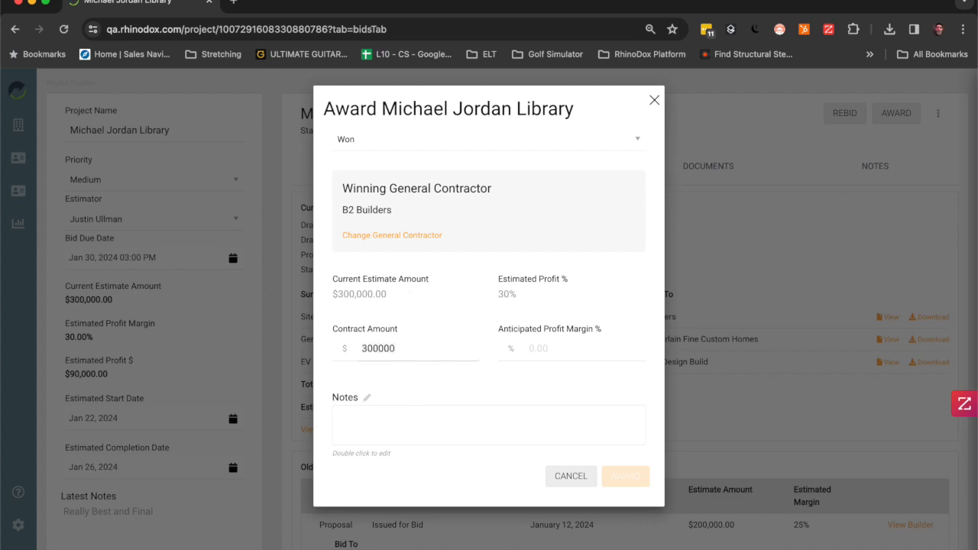
key("Tab")
key("shift+Tab")
type("325000")
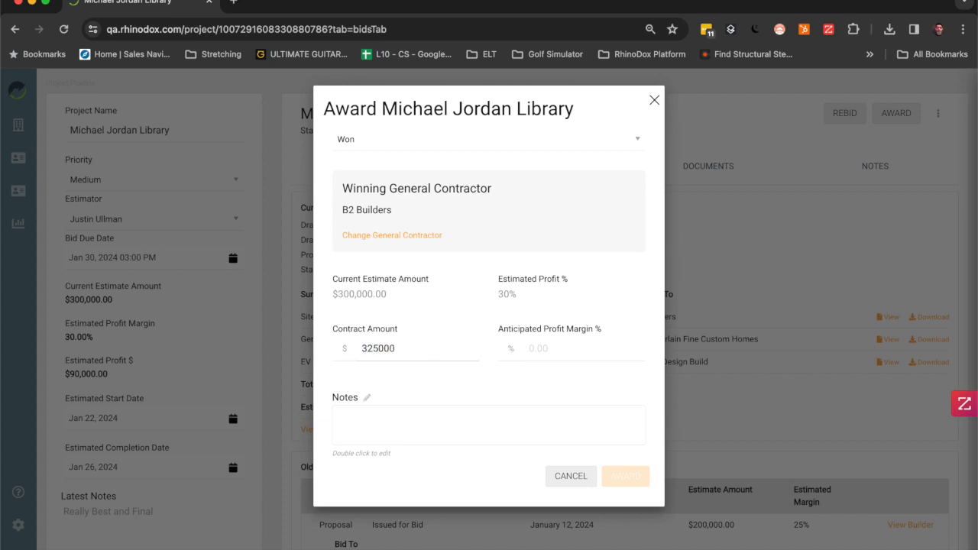
key("Tab")
type("35")
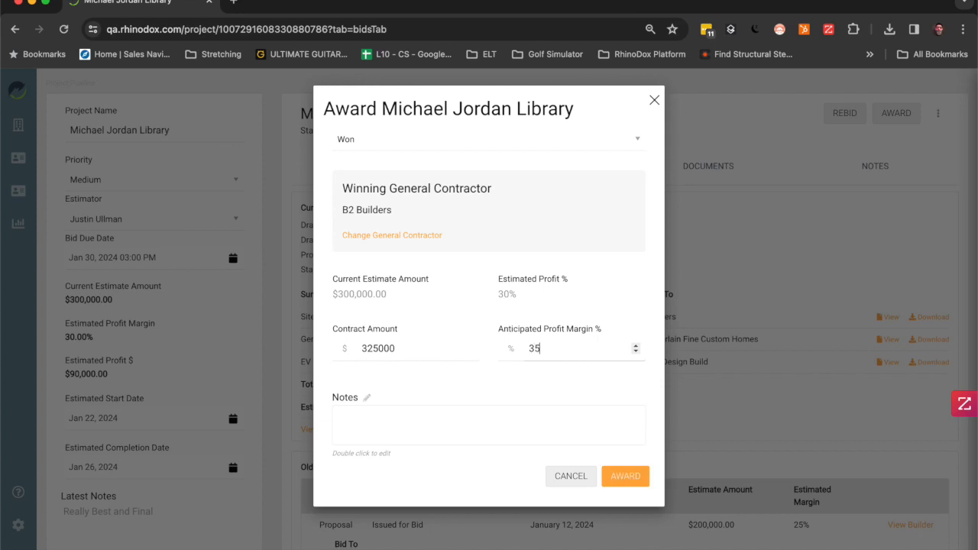
Add the note "Picked up Alt 1" to the award, submit the award, and dismiss the notifications.
double_click(356, 423)
type("Picked up Alt 1")
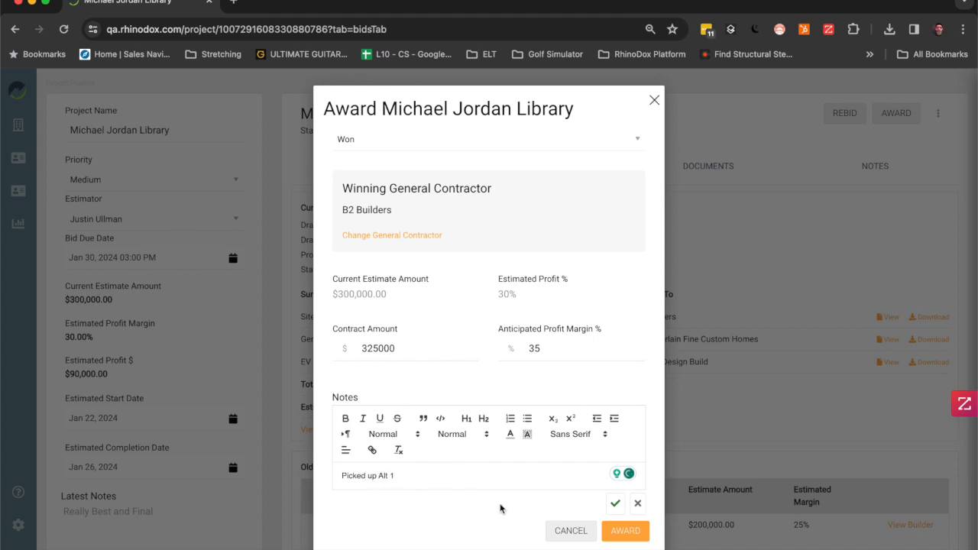
left_click(625, 530)
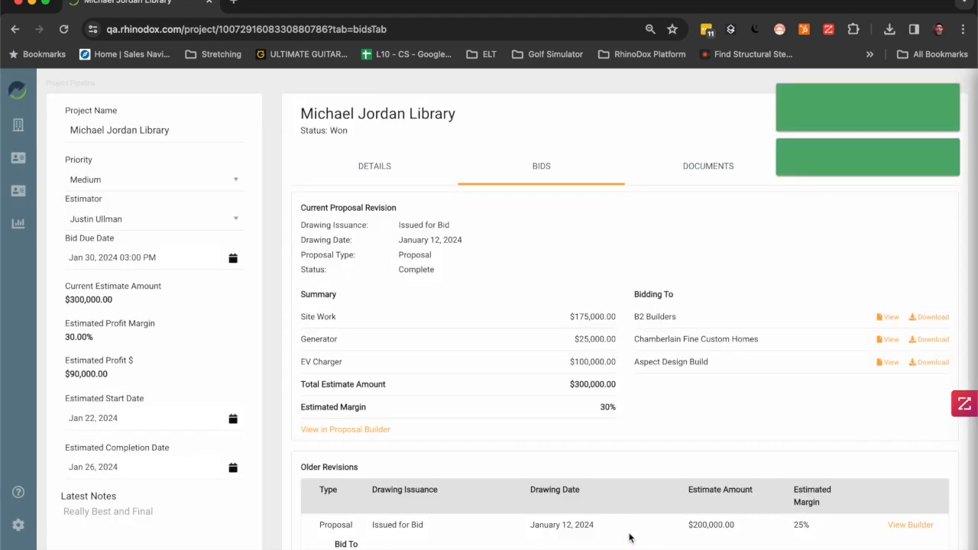
left_click(873, 111)
left_click(872, 111)
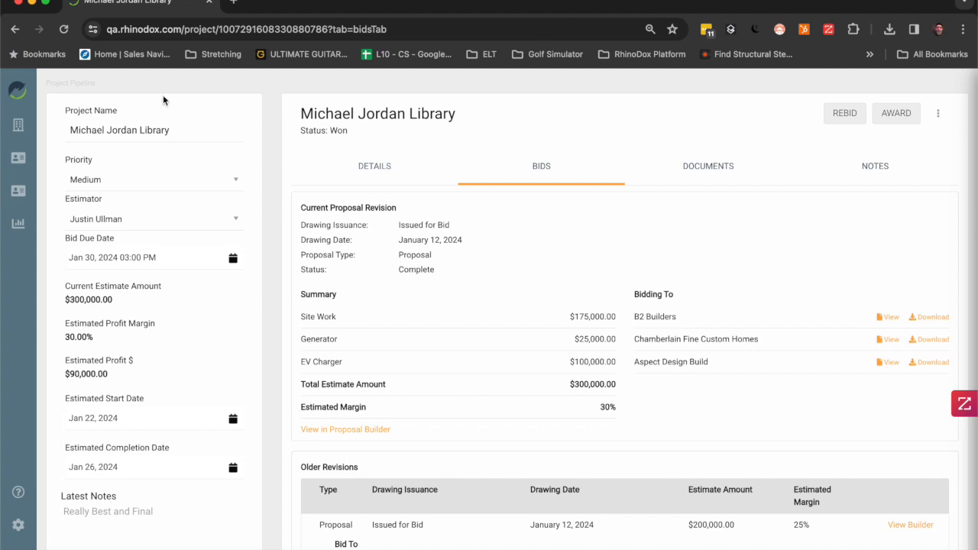
Examine the statuses available for manually changing the Michael Jordan Library project's status, and cancel without choosing one.
left_click(547, 162)
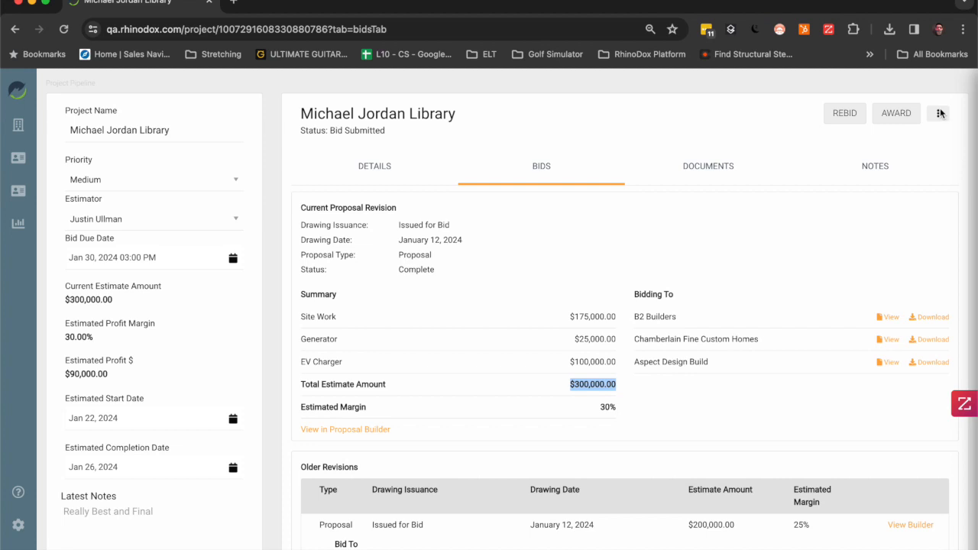
left_click(940, 113)
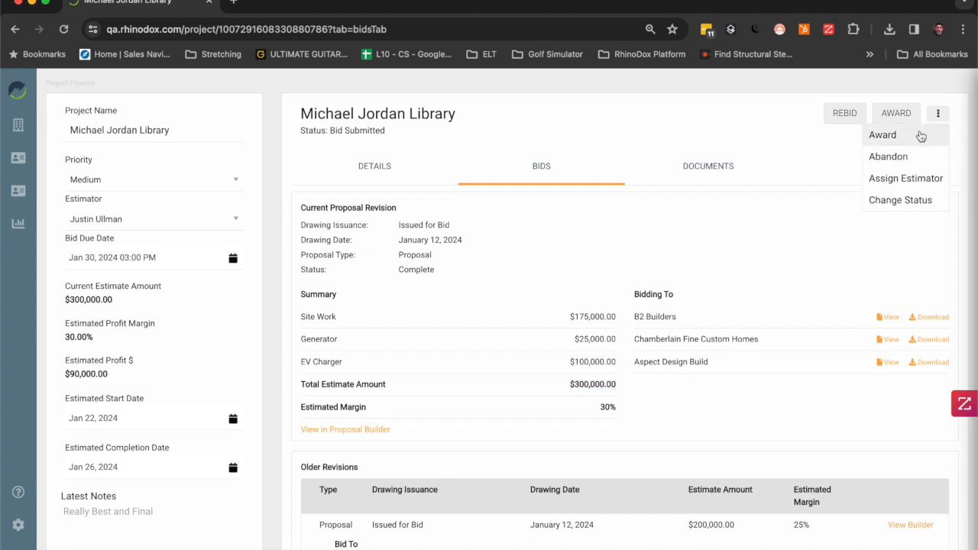
left_click(902, 200)
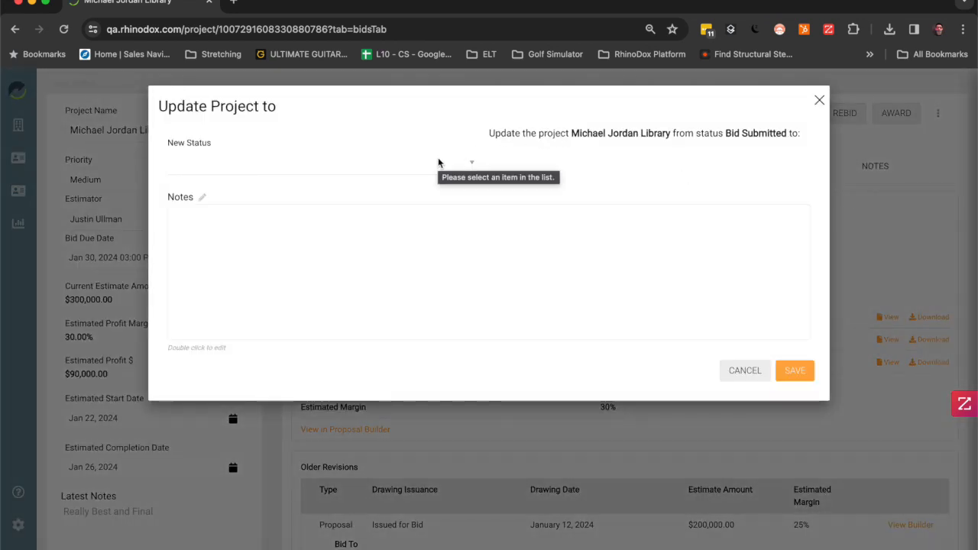
left_click(440, 162)
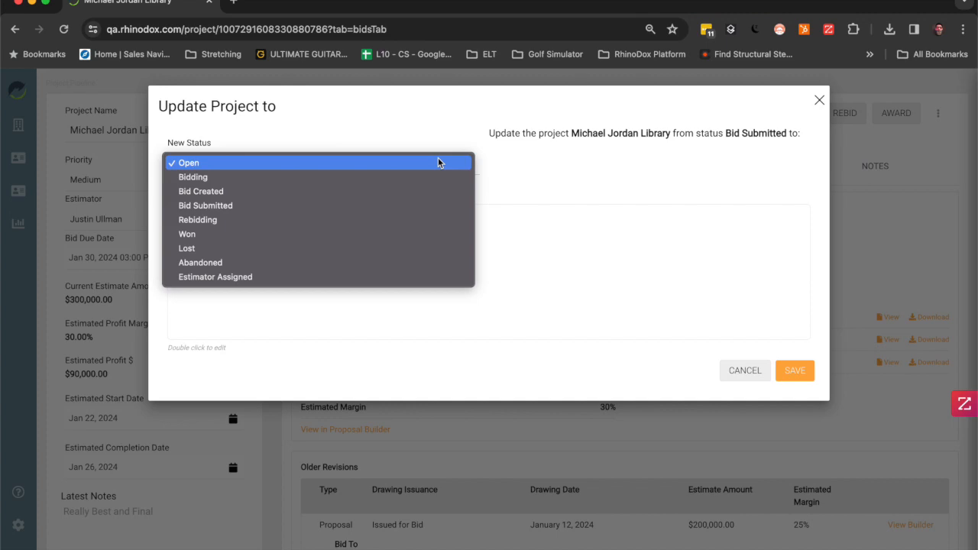
left_click(445, 121)
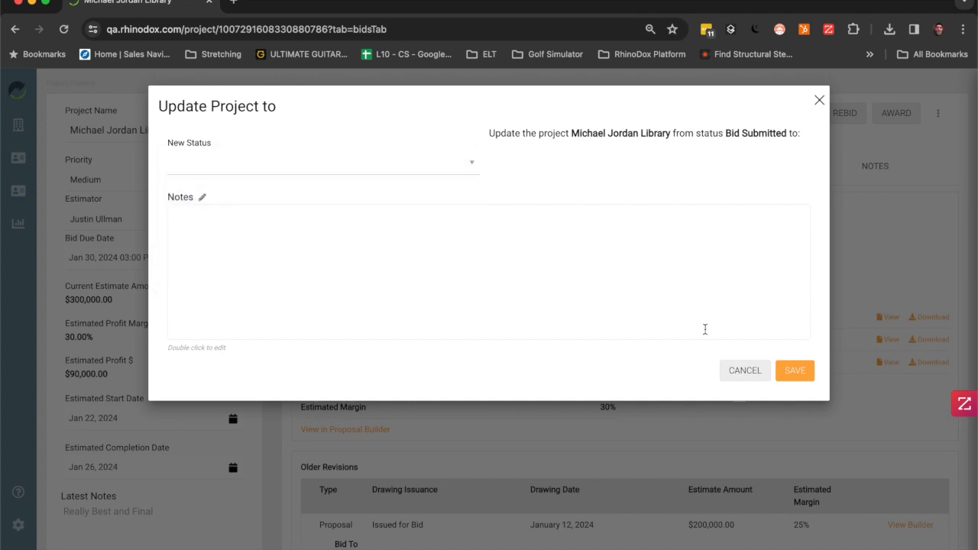
left_click(745, 371)
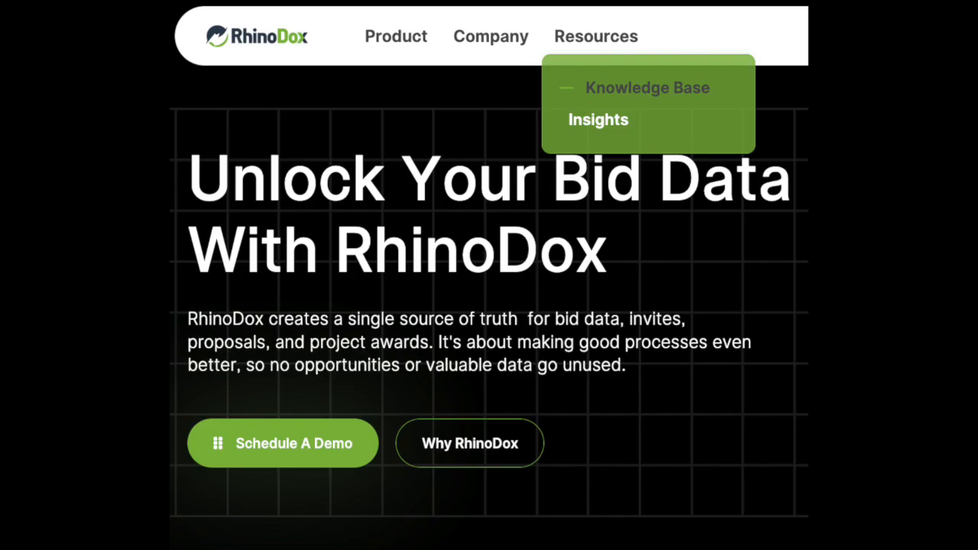